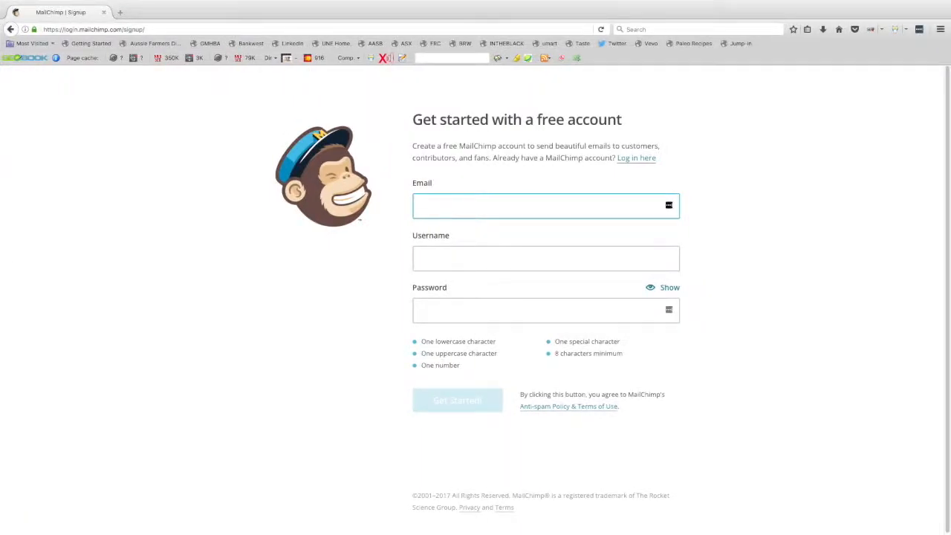
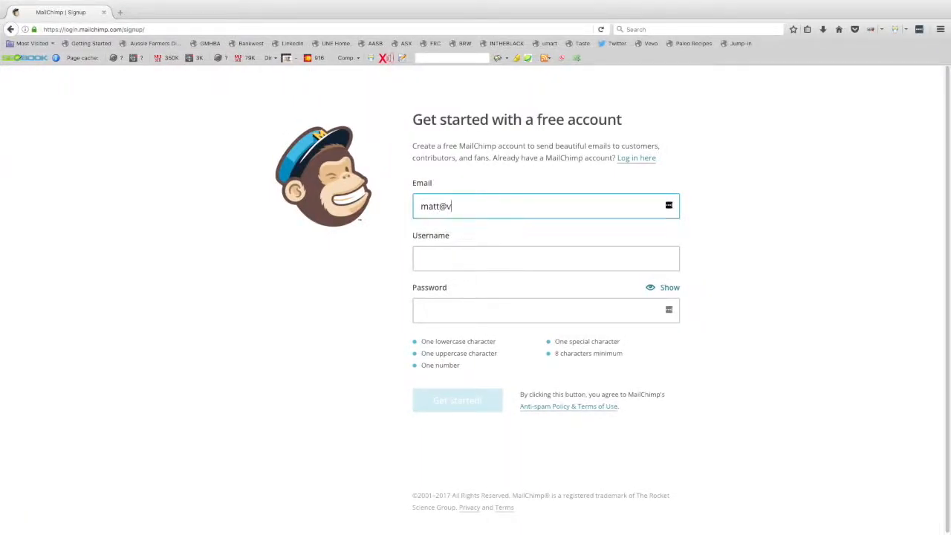
Step: Fill in the MailChimp sign-up form with the e-mail address, a username and a secure password, then submit it
{"action": "left_click", "coordinate": [449, 254]}
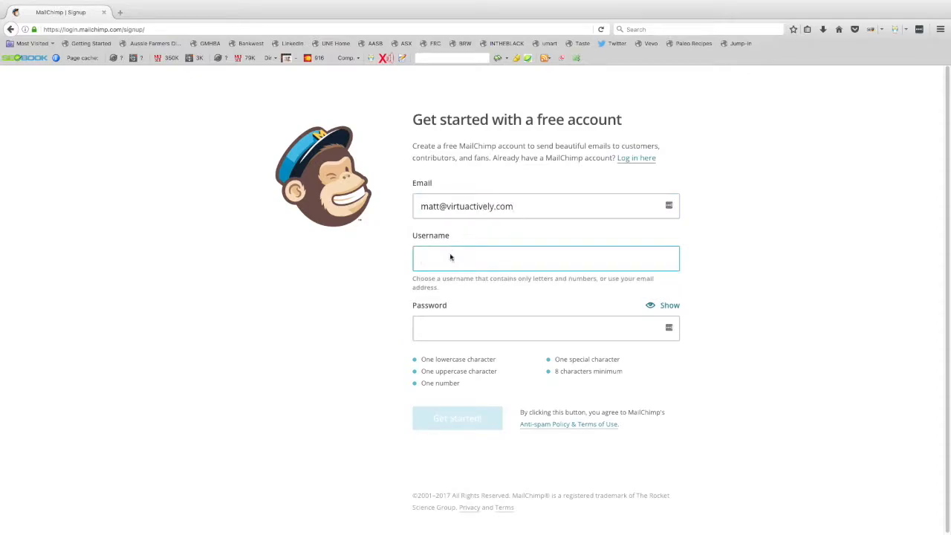
{"action": "type", "text": "virtuactively"}
{"action": "left_click", "coordinate": [484, 327]}
{"action": "type", "text": "•••••"}
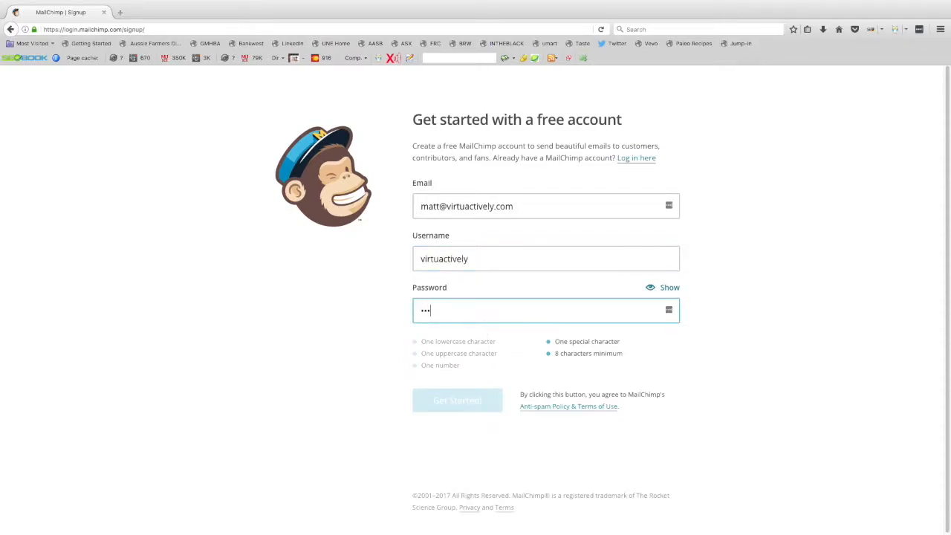
{"action": "type", "text": "•••••"}
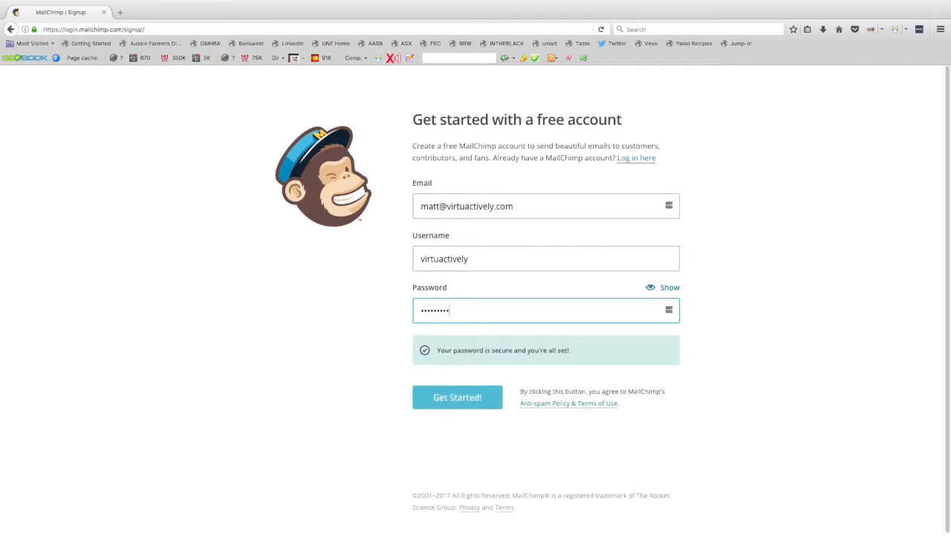
{"action": "type", "text": "•••"}
{"action": "left_click", "coordinate": [478, 399]}
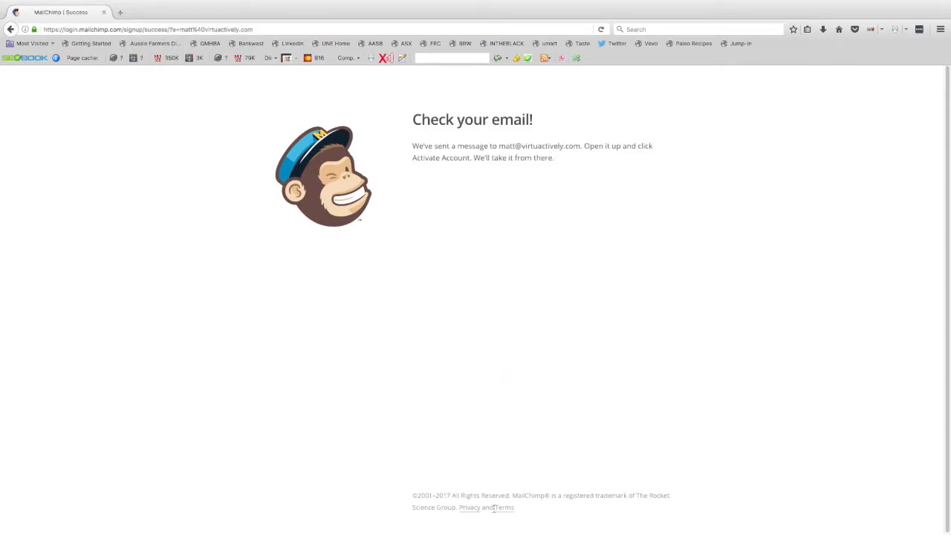
Step: Open the 'Activate Your MailChimp Account' email and follow its Activate Account link
{"action": "mouse_move", "coordinate": [497, 516]}
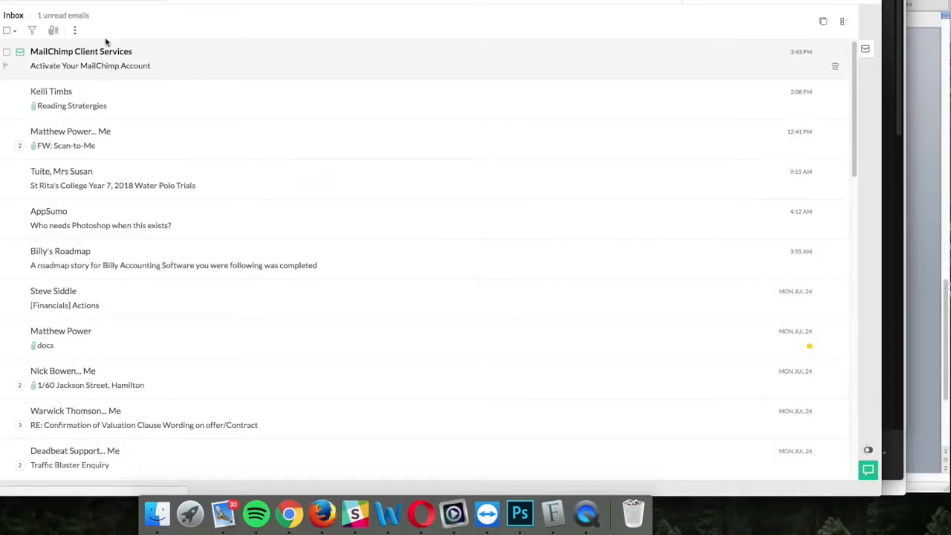
{"action": "left_click", "coordinate": [101, 55]}
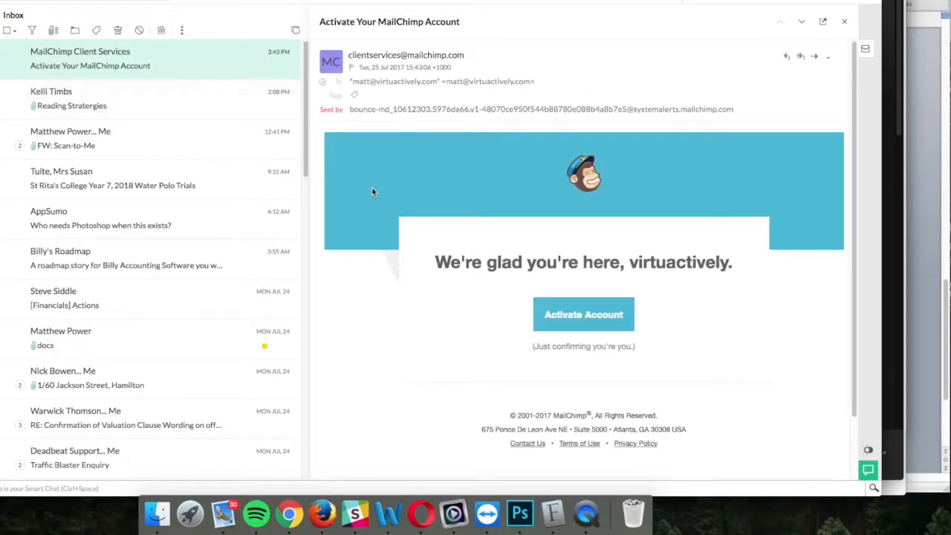
{"action": "left_click", "coordinate": [588, 324]}
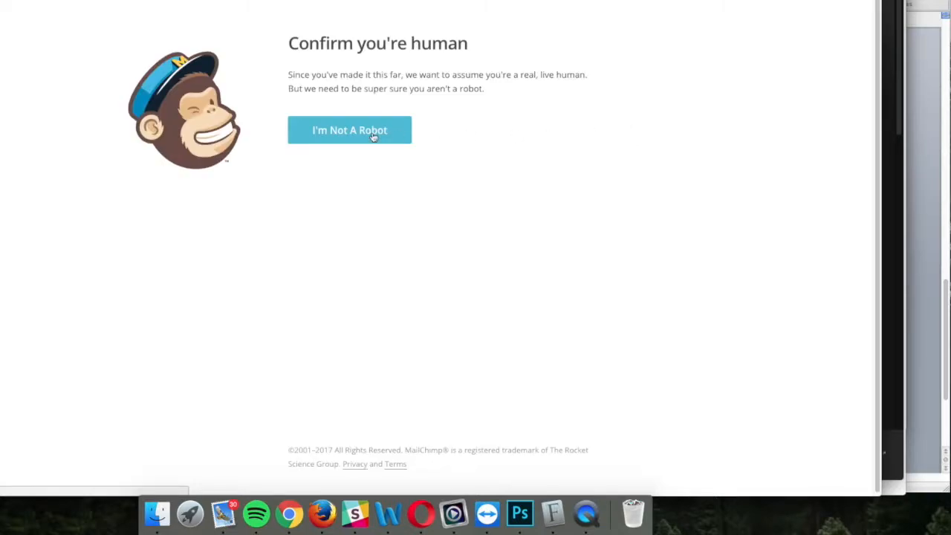
Step: Confirm you're not a robot and save the account holder's first and last name
{"action": "left_click", "coordinate": [374, 137]}
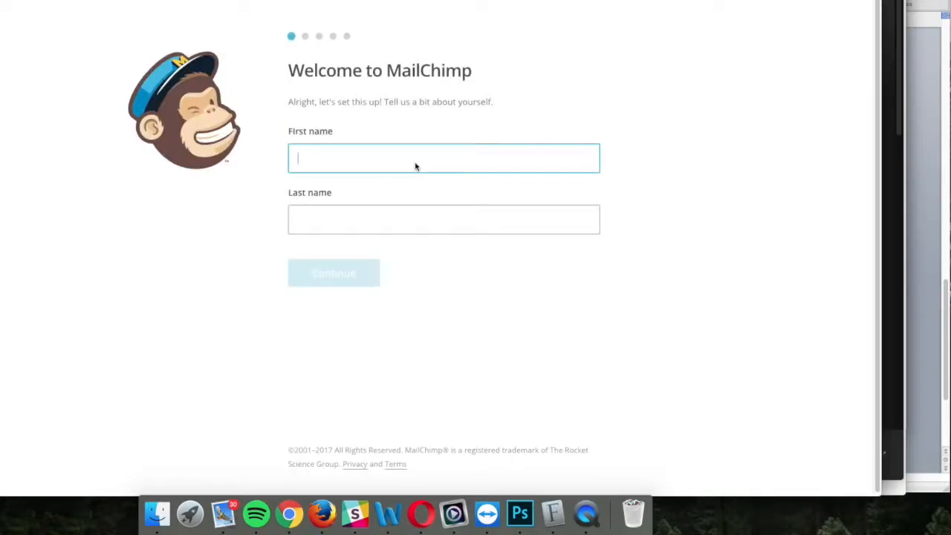
{"action": "key", "text": "Tab"}
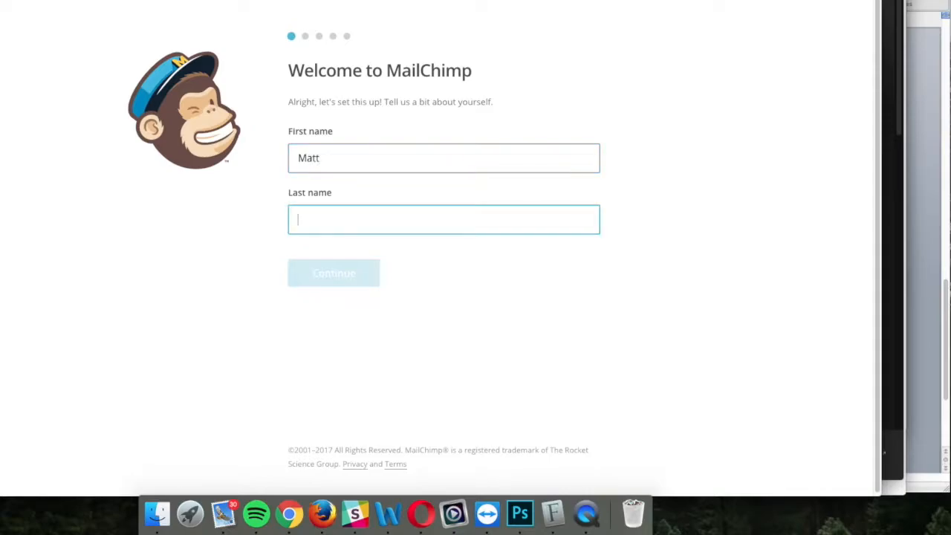
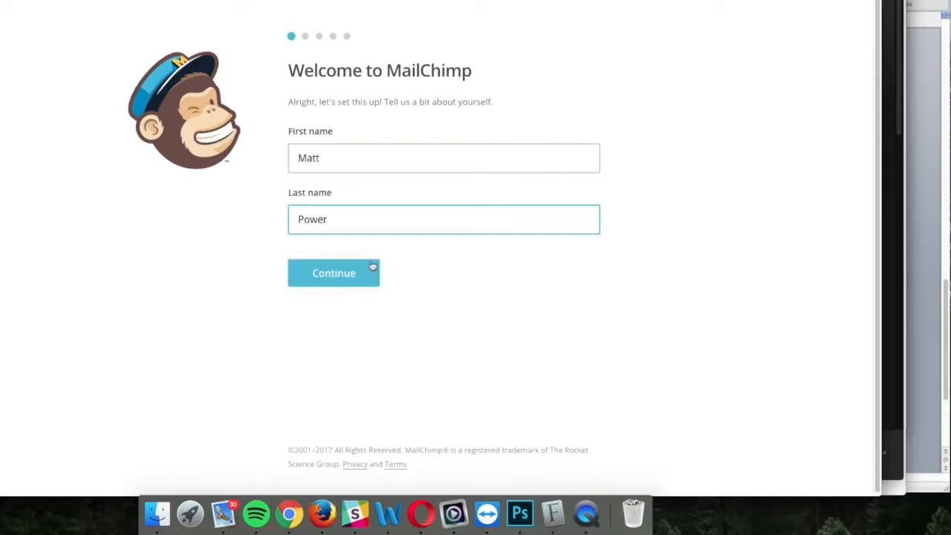
{"action": "left_click", "coordinate": [349, 277]}
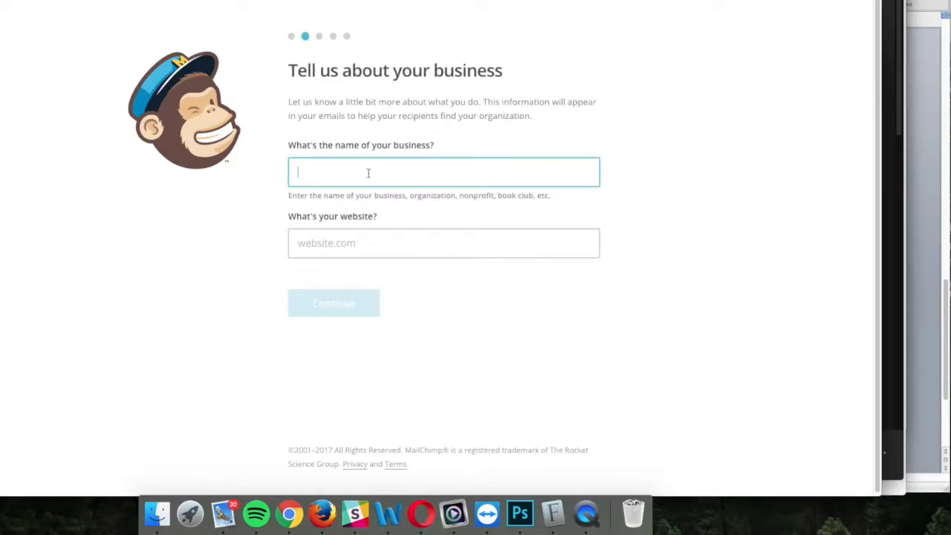
{"action": "type", "text": "VirtuActively"}
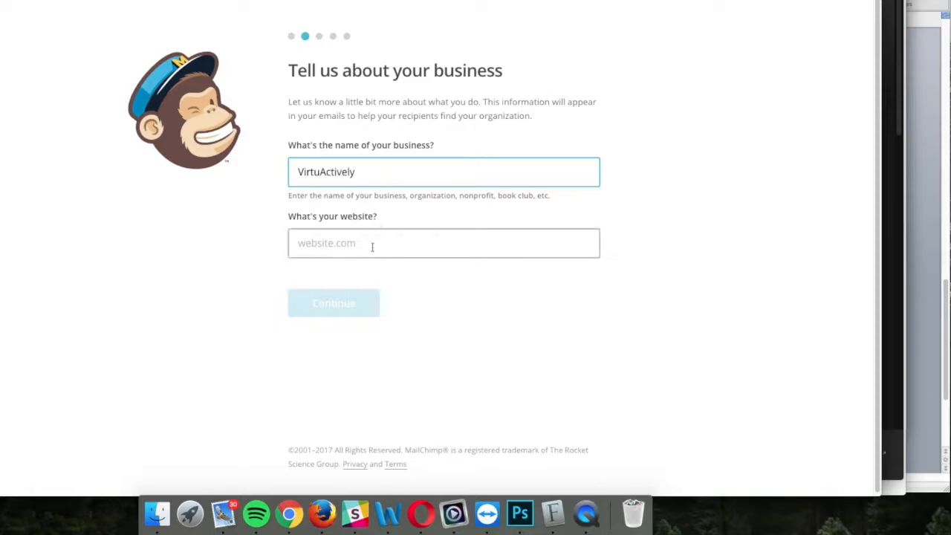
{"action": "left_click", "coordinate": [371, 246]}
{"action": "type", "text": "https"}
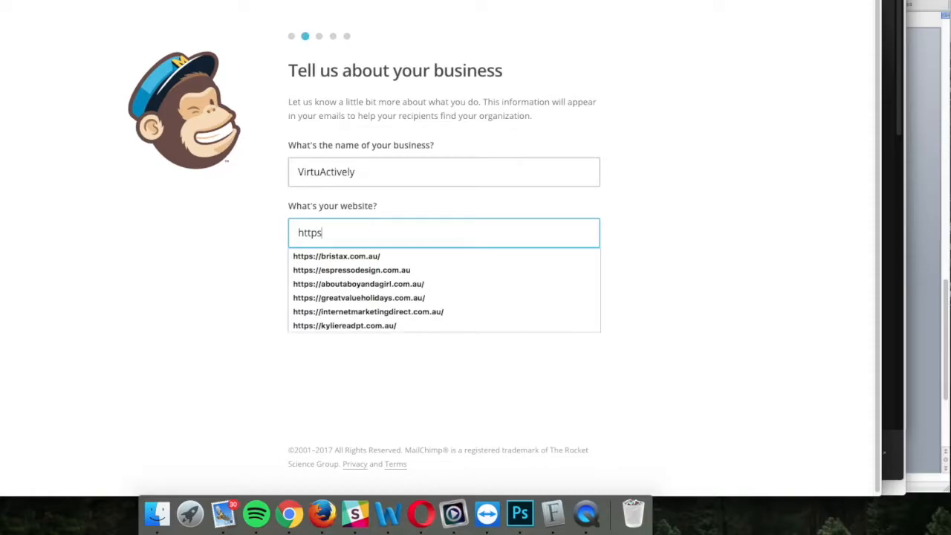
{"action": "type", "text": "://virtu"}
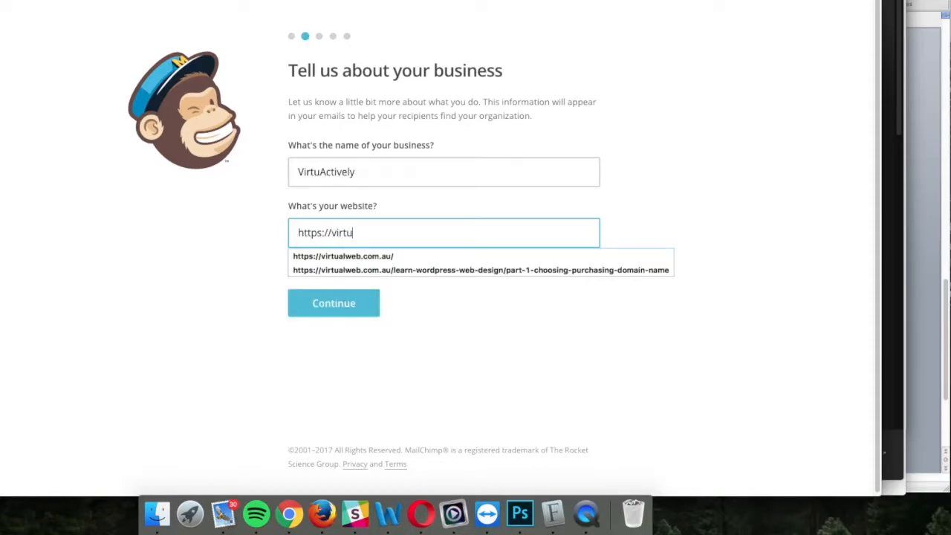
{"action": "type", "text": "actively.com"}
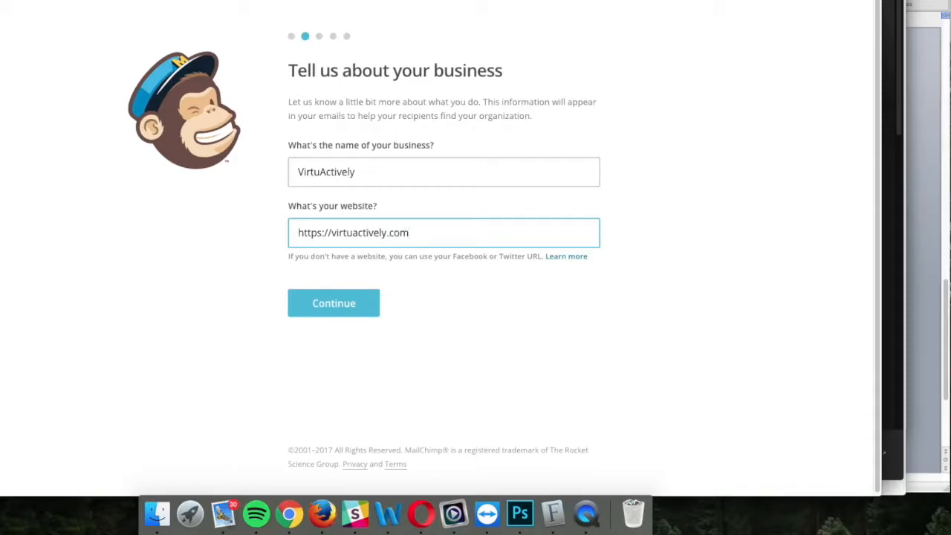
Step: Submit the business details and enter the business's street address line
{"action": "left_click", "coordinate": [349, 303]}
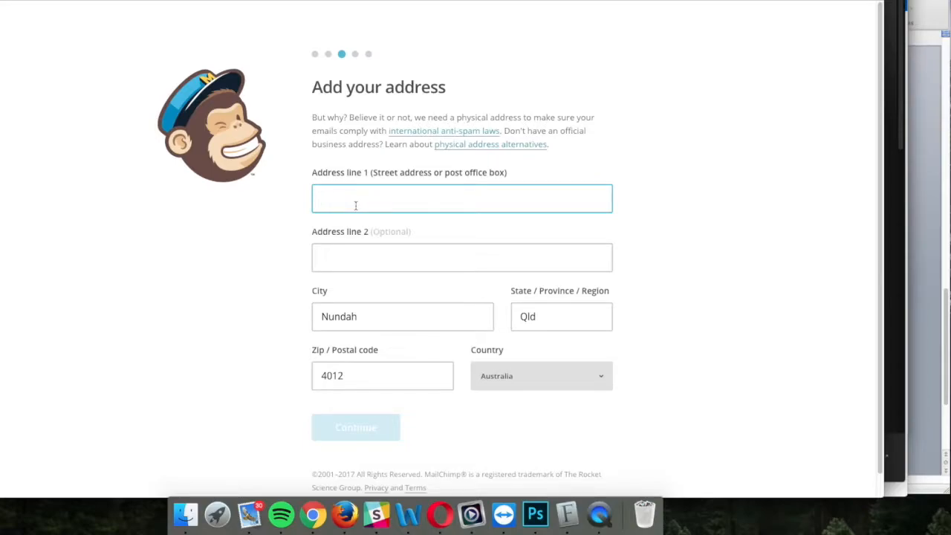
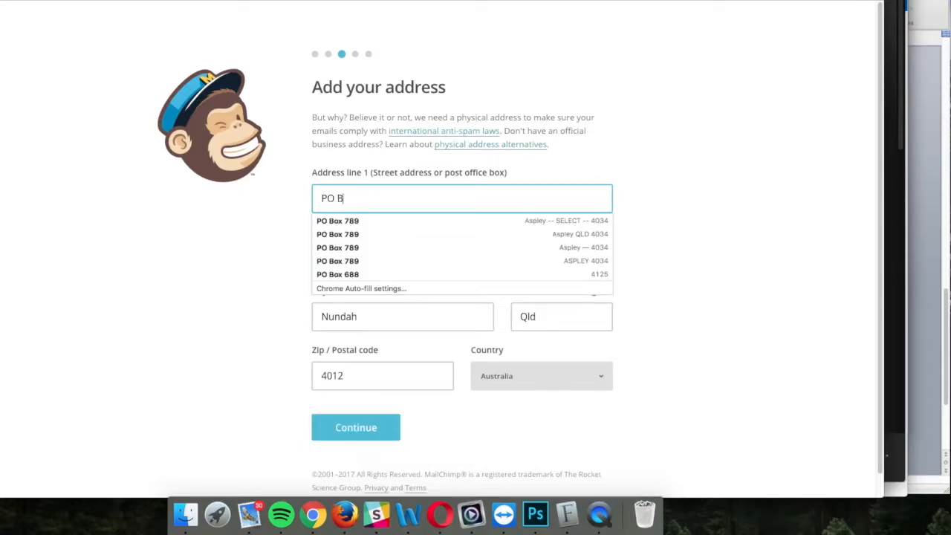
{"action": "left_click", "coordinate": [266, 230]}
{"action": "left_click", "coordinate": [355, 258]}
Step: Replace the prefilled city and correct the postcode, then submit the postal address
{"action": "left_click", "coordinate": [364, 316]}
{"action": "left_click_drag", "start_coordinate": [364, 316], "coordinate": [274, 317]}
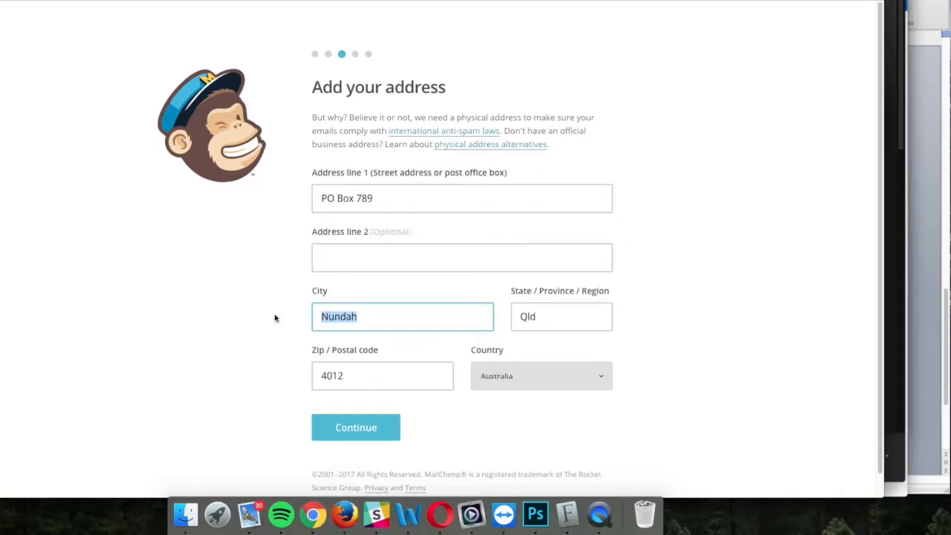
{"action": "type", "text": "Aspley"}
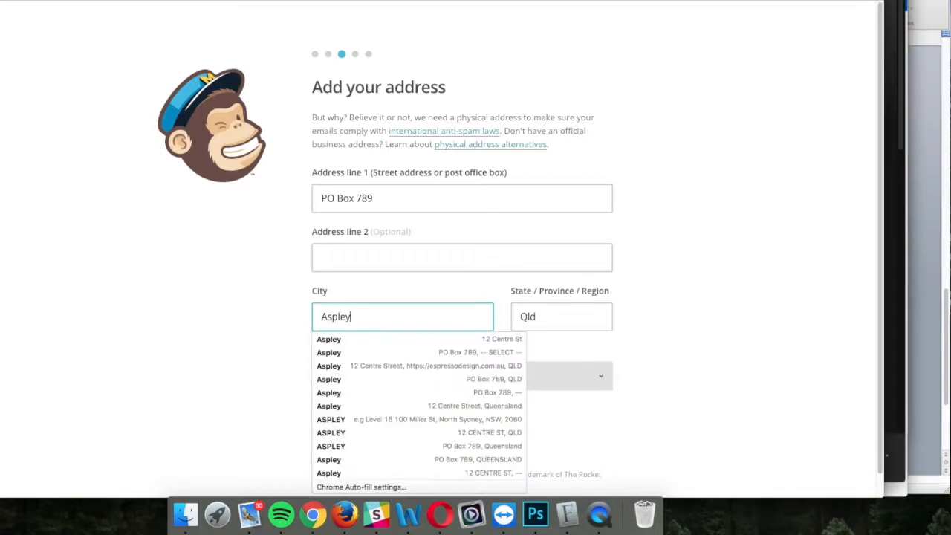
{"action": "left_click", "coordinate": [208, 341]}
{"action": "left_click", "coordinate": [340, 369]}
{"action": "left_click_drag", "start_coordinate": [331, 376], "coordinate": [361, 376]}
{"action": "type", "text": "34"}
{"action": "left_click", "coordinate": [661, 397]}
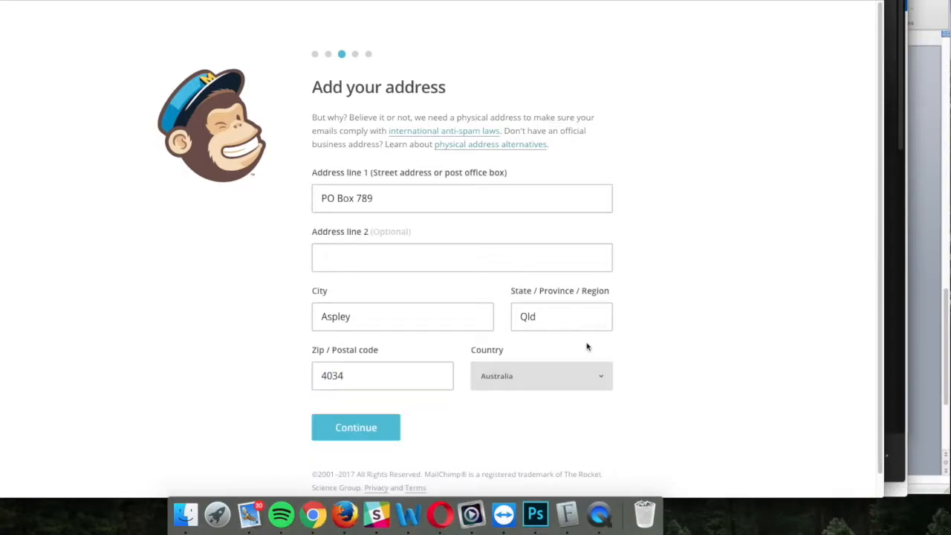
{"action": "left_click", "coordinate": [358, 435]}
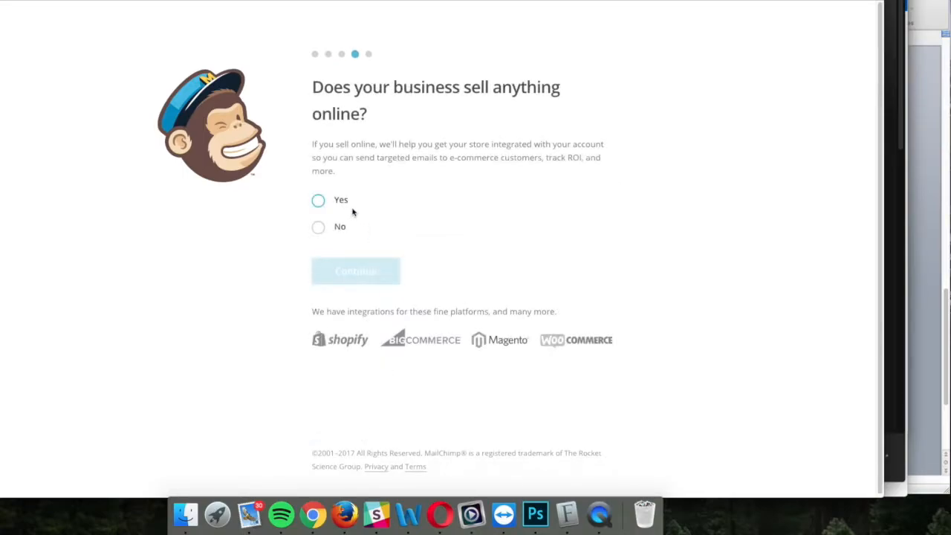
Step: Answer Yes to selling online, connect Facebook, cancel the Twitter connection, and finish the social step
{"action": "left_click", "coordinate": [318, 200]}
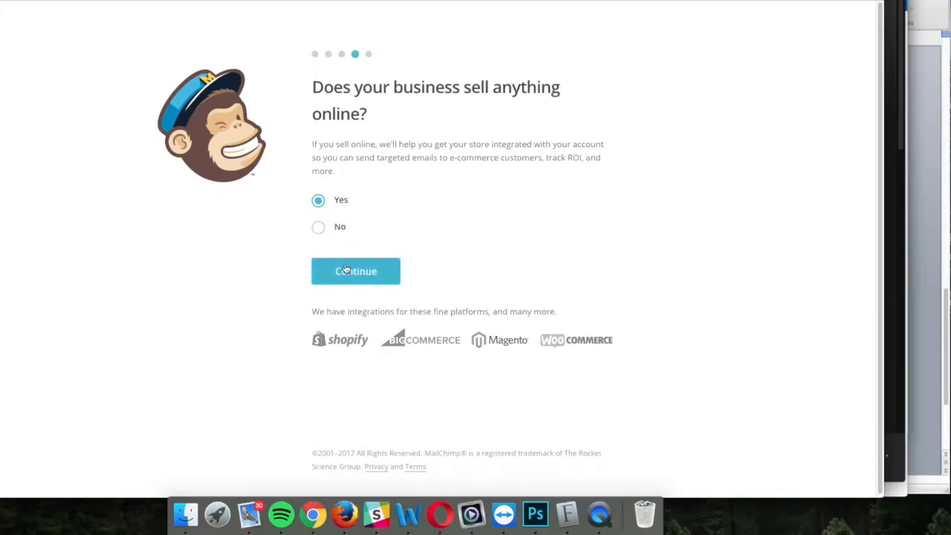
{"action": "left_click", "coordinate": [369, 279]}
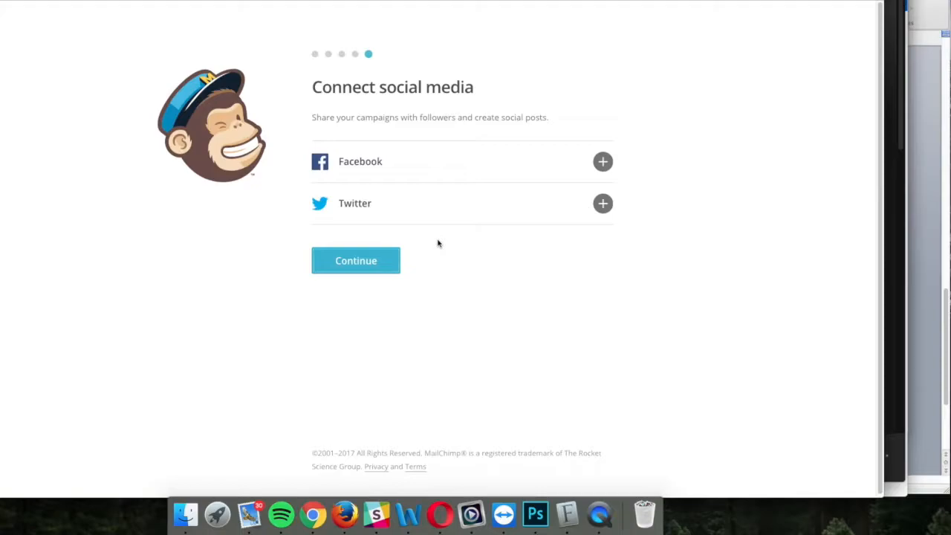
{"action": "left_click", "coordinate": [603, 162]}
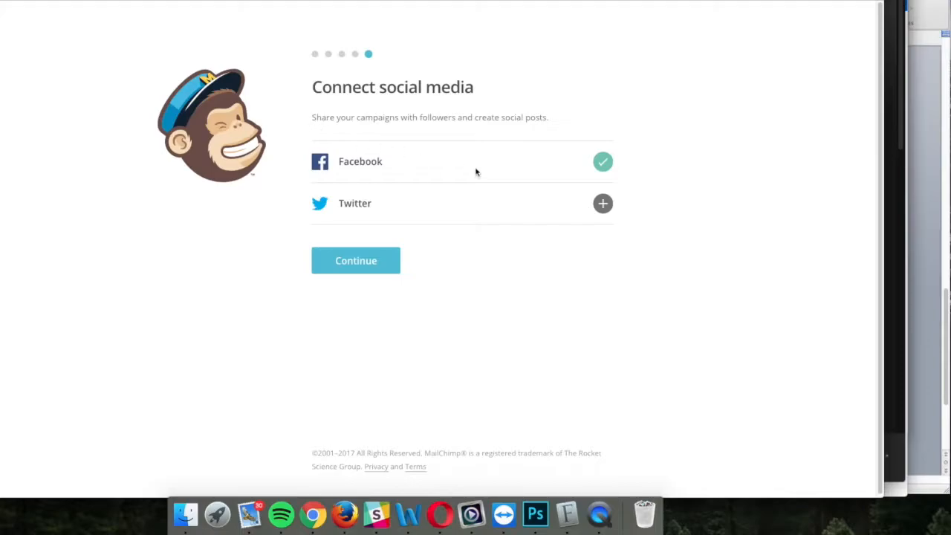
{"action": "left_click", "coordinate": [604, 208]}
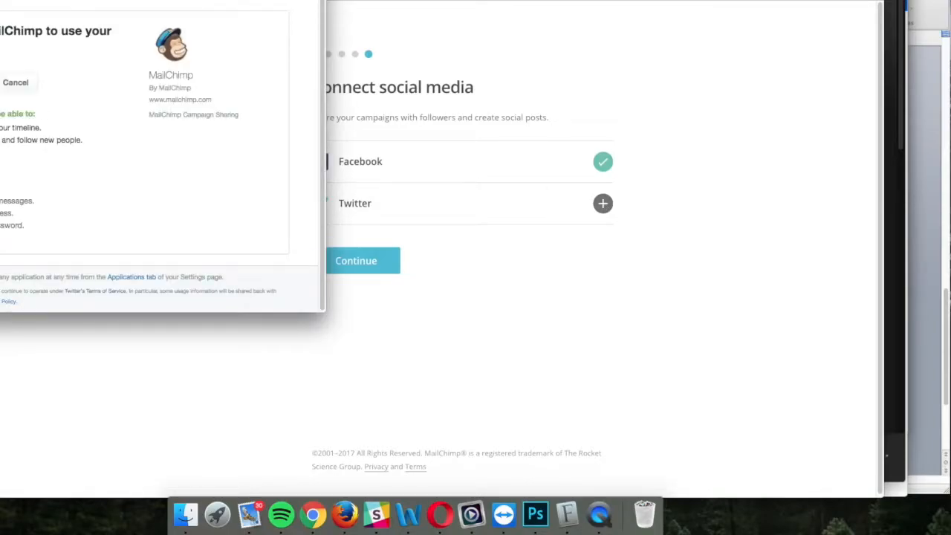
{"action": "left_click", "coordinate": [0, 0]}
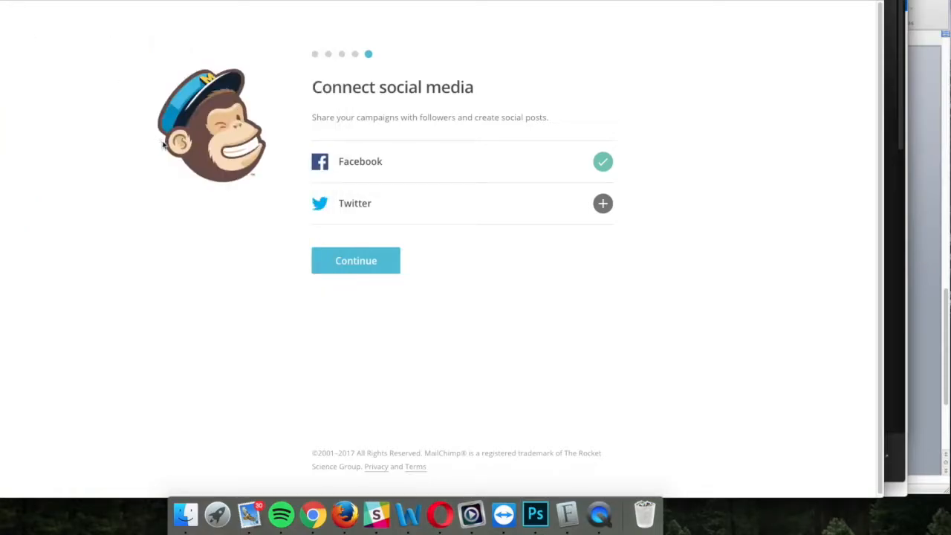
{"action": "left_click", "coordinate": [358, 261]}
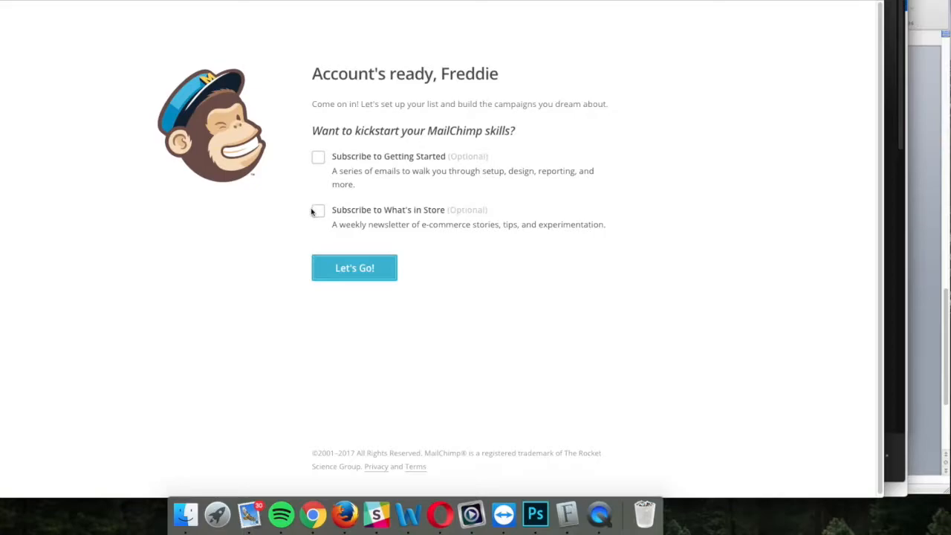
Step: Enter the new MailChimp account and dismiss the dashboard welcome message
{"action": "left_click", "coordinate": [355, 272]}
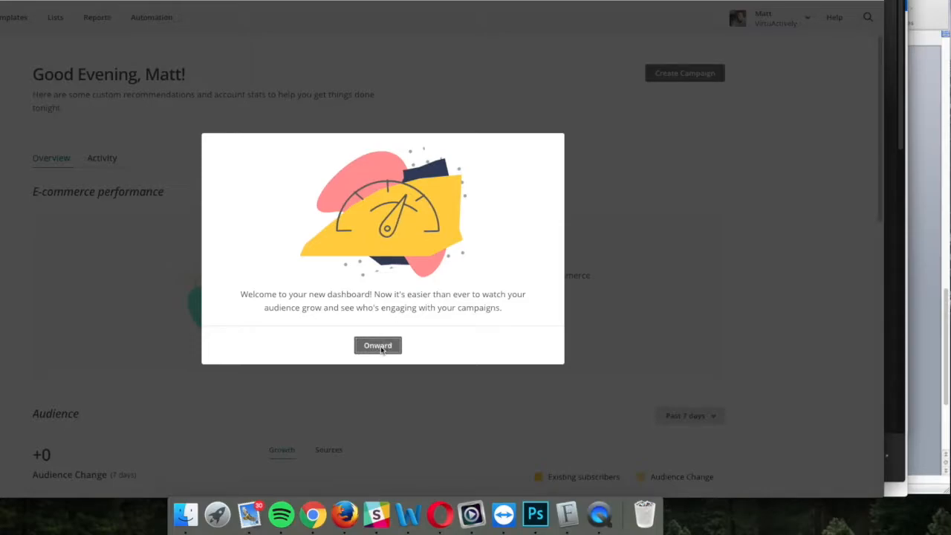
{"action": "left_click", "coordinate": [381, 349]}
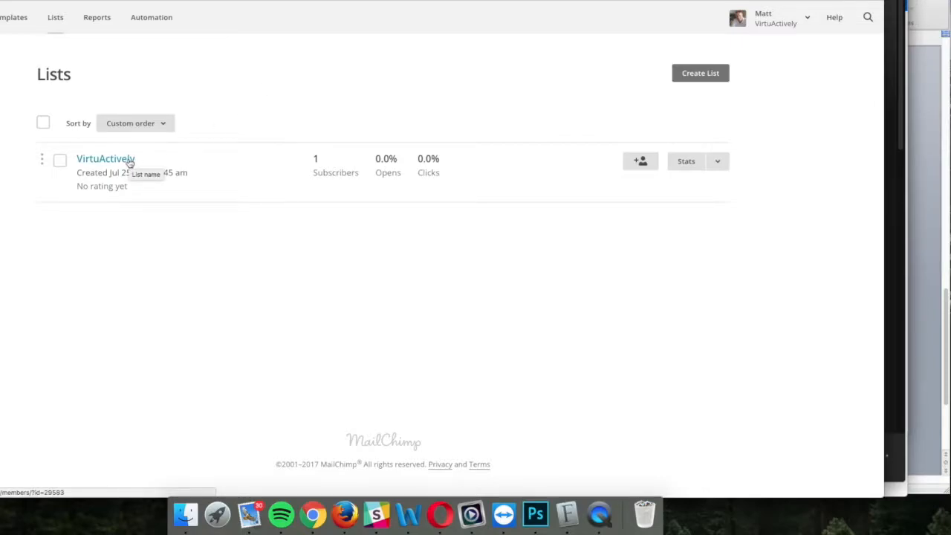
Step: Open the VirtuActively list's Signup forms, then Settings > List fields and *|MERGE|* tags
{"action": "left_click", "coordinate": [719, 162]}
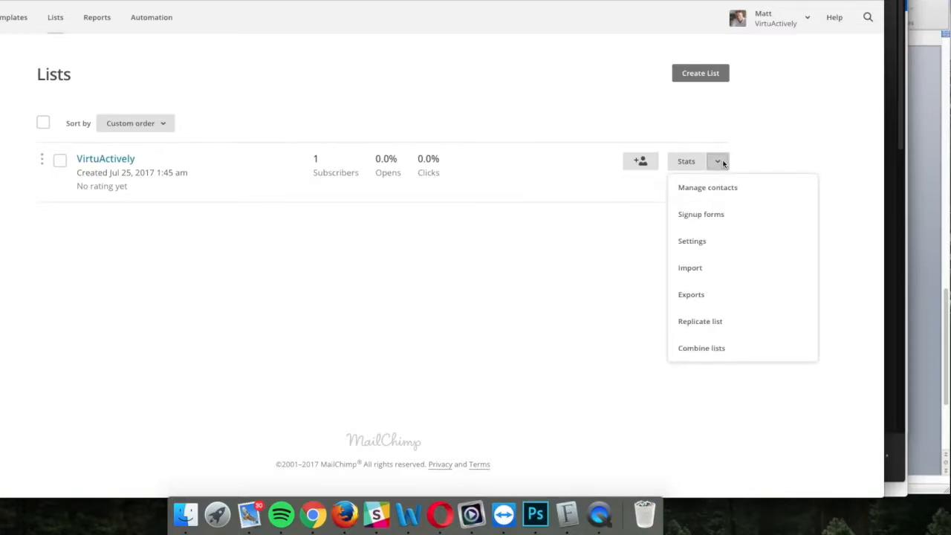
{"action": "left_click", "coordinate": [701, 221]}
{"action": "left_click", "coordinate": [477, 133]}
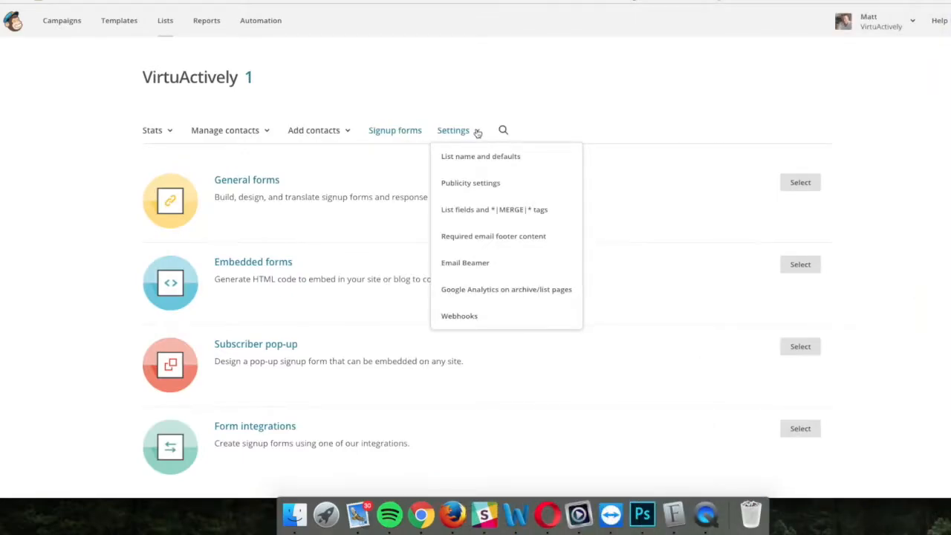
{"action": "left_click", "coordinate": [511, 214]}
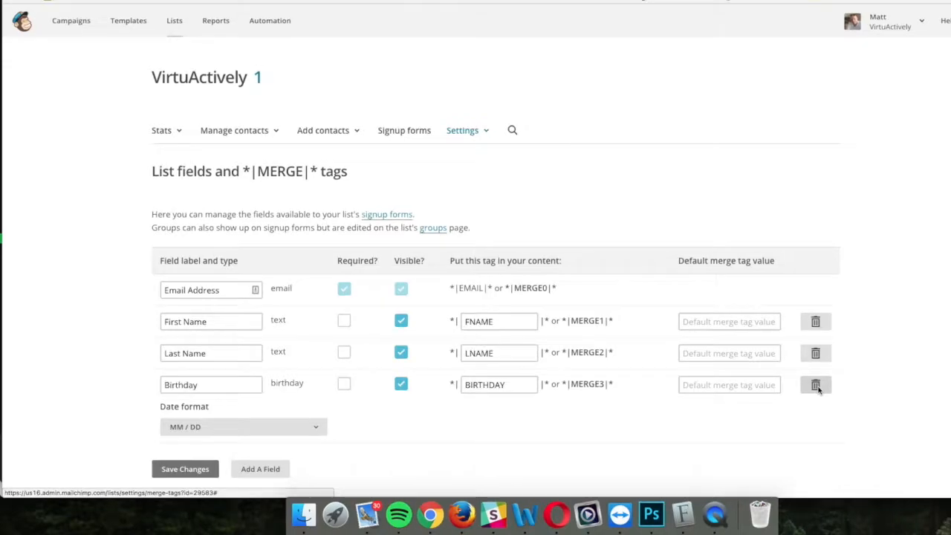
Step: Delete the list's Birthday field, confirming with DELETE
{"action": "left_click", "coordinate": [822, 384]}
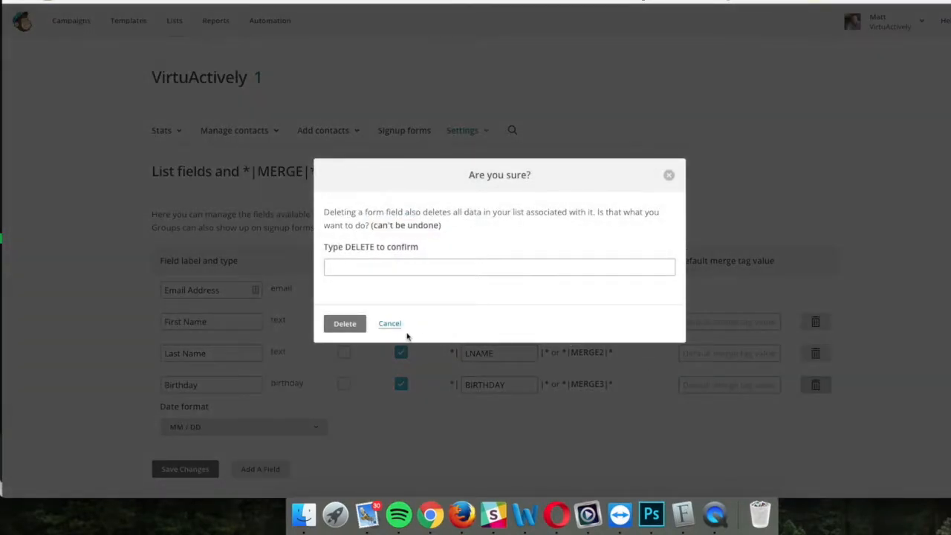
{"action": "left_click", "coordinate": [388, 266]}
{"action": "type", "text": "DELETE"}
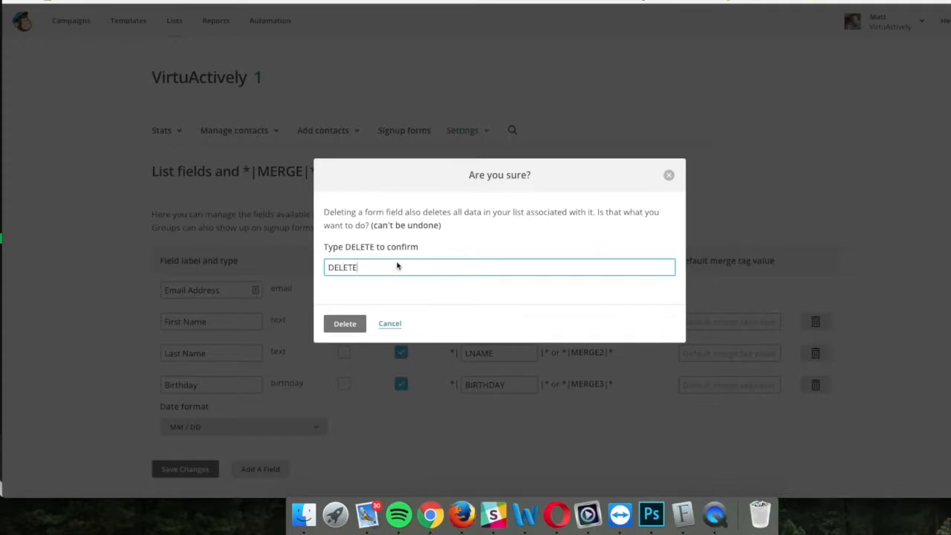
{"action": "left_click", "coordinate": [347, 323]}
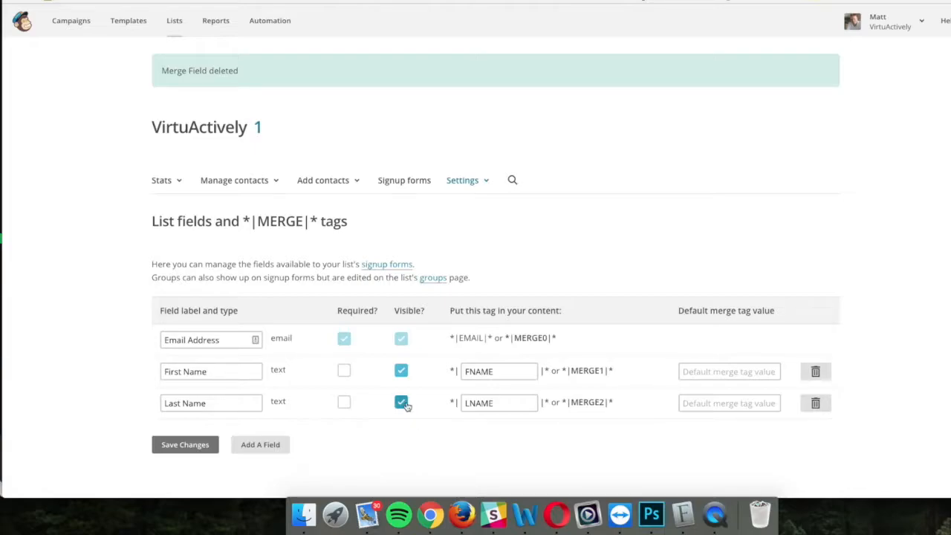
Step: Add a website-type list field labelled 'Website URL'
{"action": "left_click", "coordinate": [268, 448]}
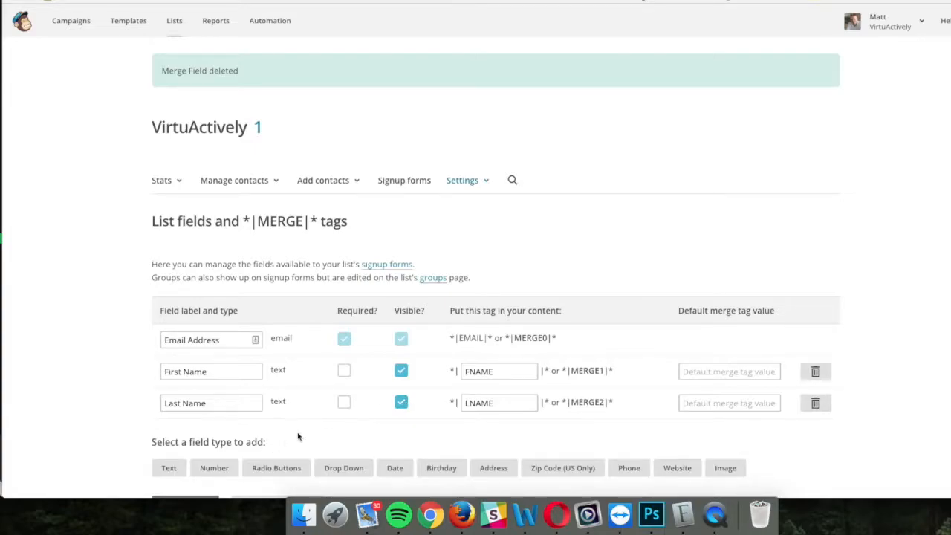
{"action": "scroll", "coordinate": [297, 433], "scroll_direction": "down", "scroll_amount": 3}
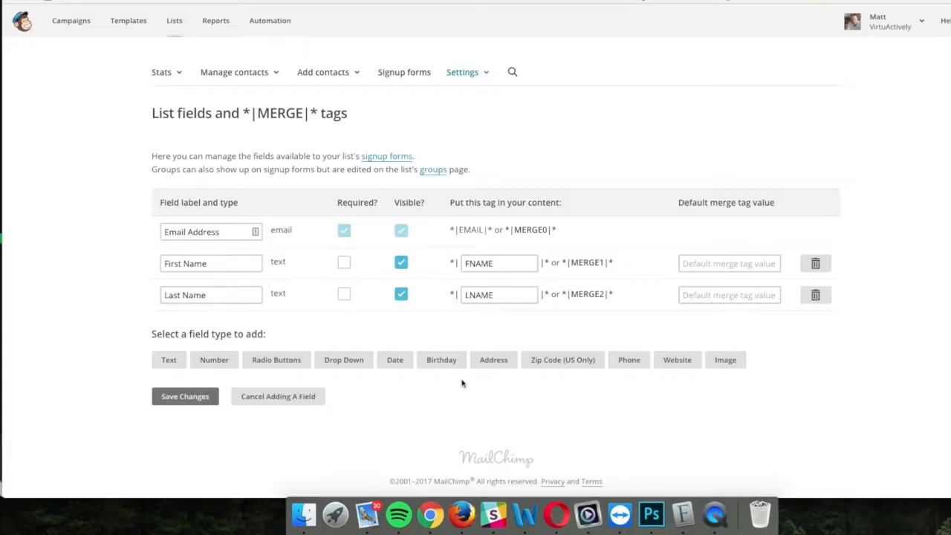
{"action": "left_click", "coordinate": [675, 361]}
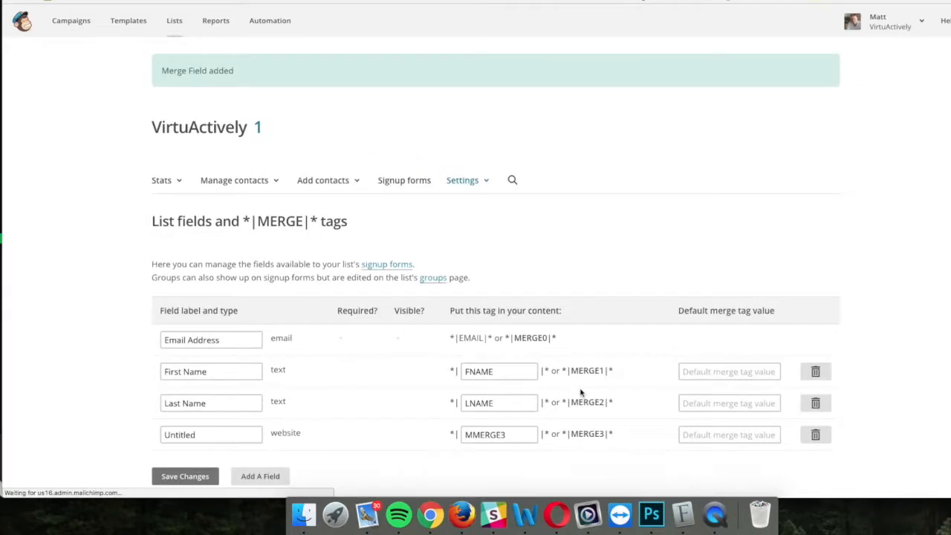
{"action": "scroll", "coordinate": [520, 375], "scroll_direction": "down", "scroll_amount": 2}
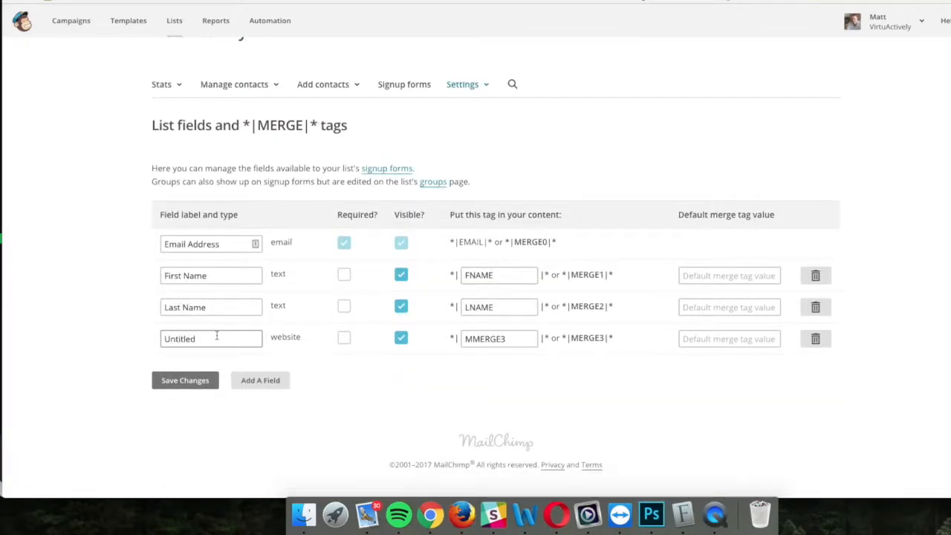
{"action": "left_click_drag", "start_coordinate": [217, 339], "coordinate": [154, 338]}
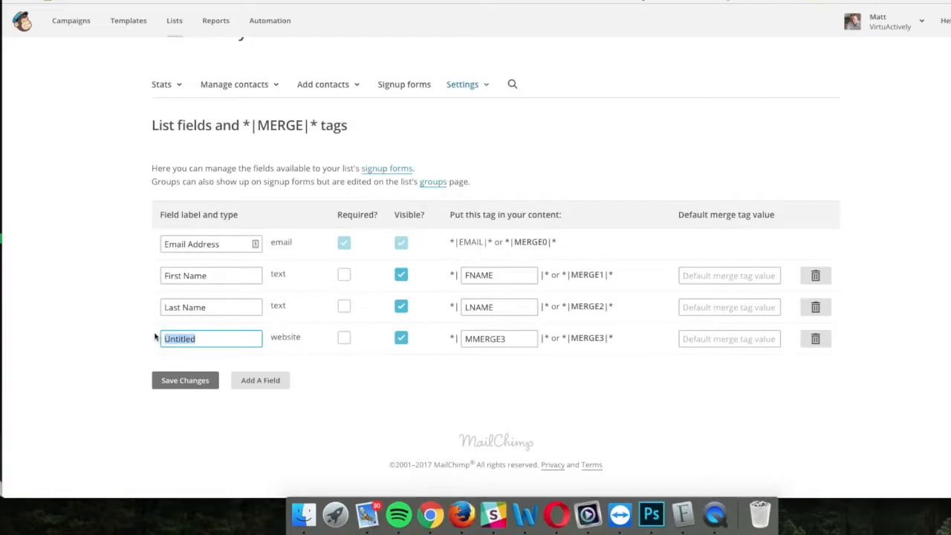
{"action": "type", "text": "Website URL"}
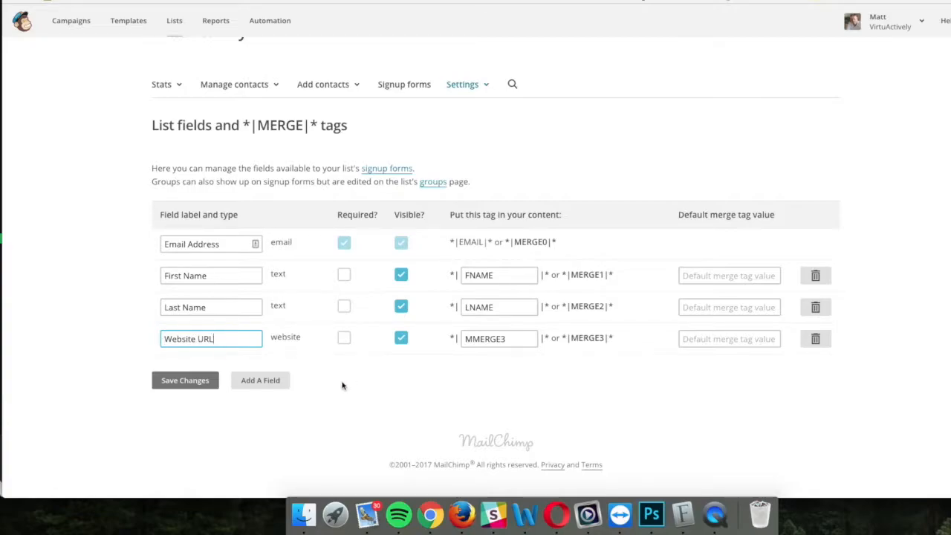
{"action": "left_click", "coordinate": [276, 382]}
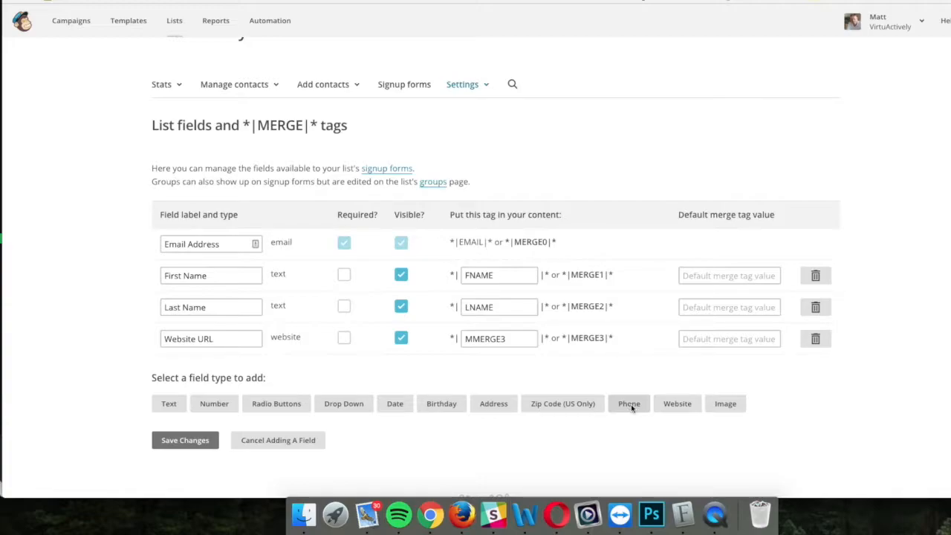
Step: Leave Website URL optional and add a phone-type field labelled 'Phone'
{"action": "left_click", "coordinate": [344, 338]}
{"action": "left_click", "coordinate": [344, 339]}
{"action": "left_click", "coordinate": [635, 405]}
{"action": "scroll", "coordinate": [533, 387], "scroll_direction": "down", "scroll_amount": 2}
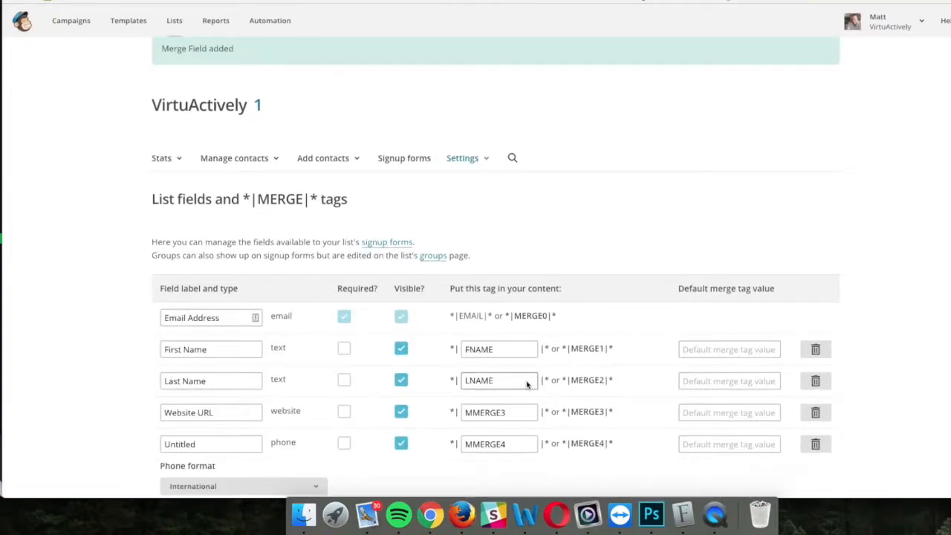
{"action": "double_click", "coordinate": [218, 421]}
{"action": "type", "text": "Phone"}
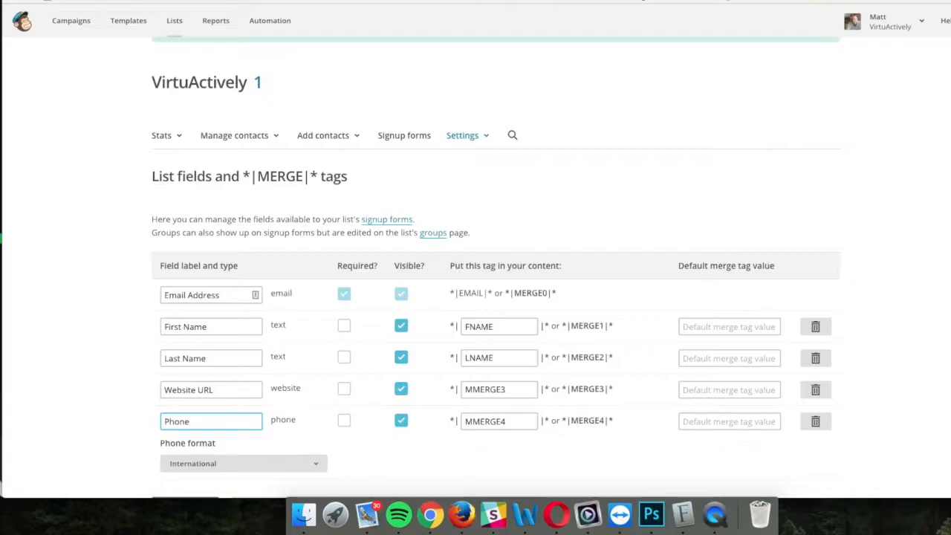
{"action": "left_click", "coordinate": [383, 469]}
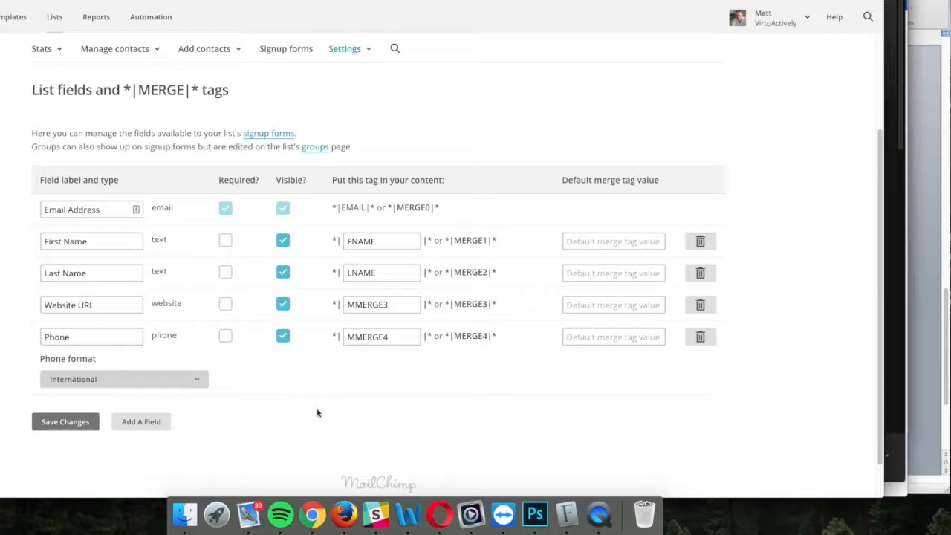
{"action": "left_click", "coordinate": [197, 380]}
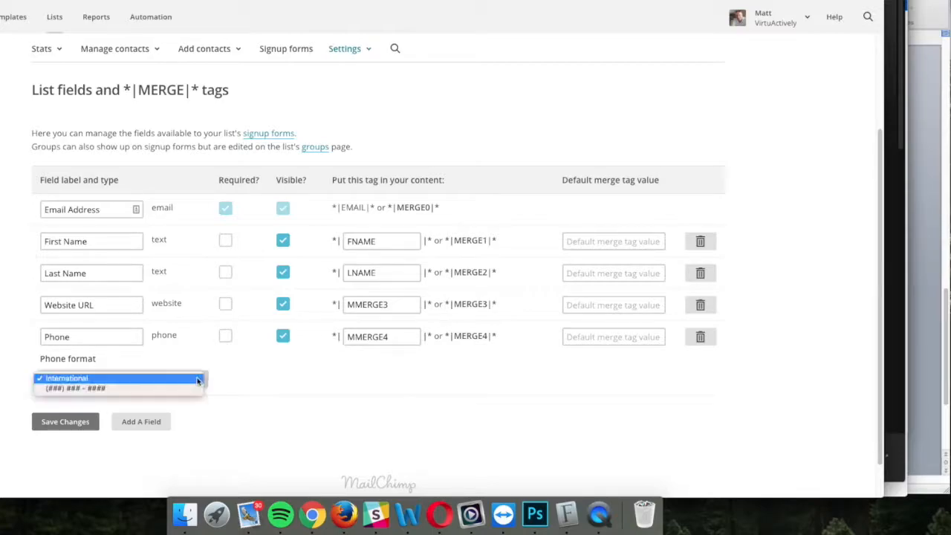
{"action": "left_click", "coordinate": [87, 384]}
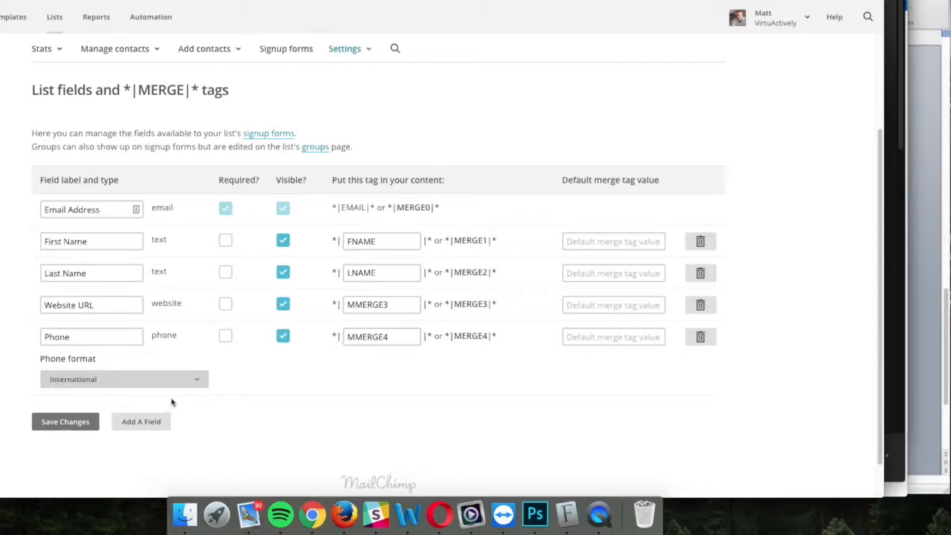
{"action": "left_click", "coordinate": [196, 382]}
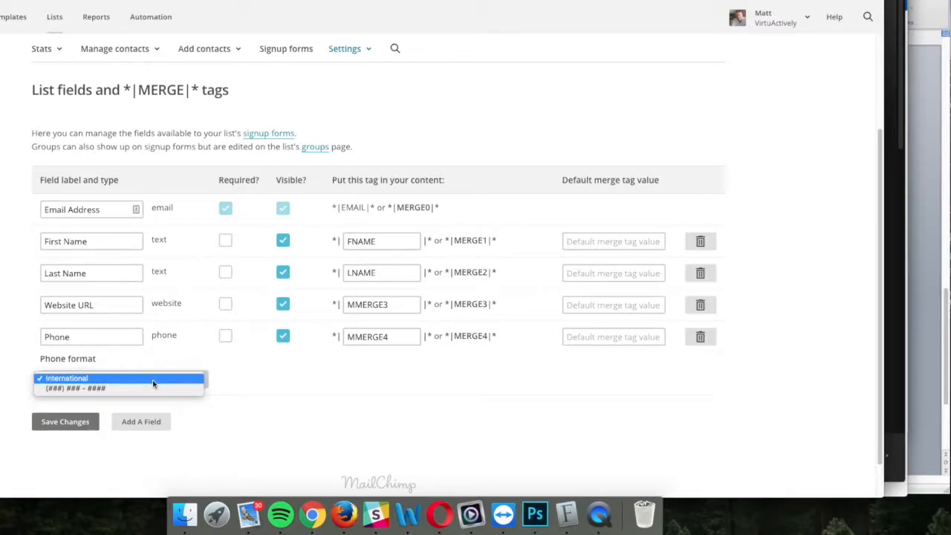
{"action": "left_click", "coordinate": [246, 412]}
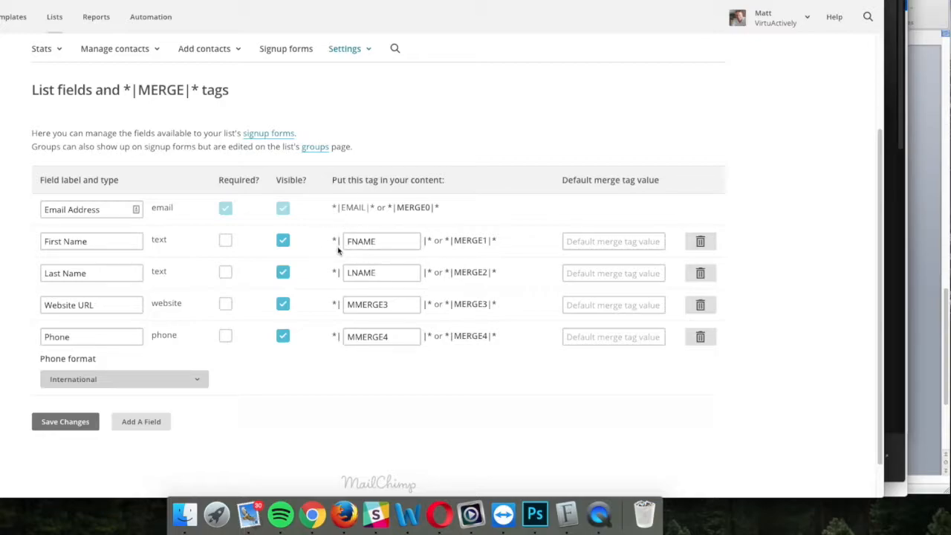
Step: Change merge tags MMERGE3 to WEBSITE and MMERGE4 to PHONE, then save the list fields
{"action": "left_click_drag", "start_coordinate": [332, 248], "coordinate": [431, 252]}
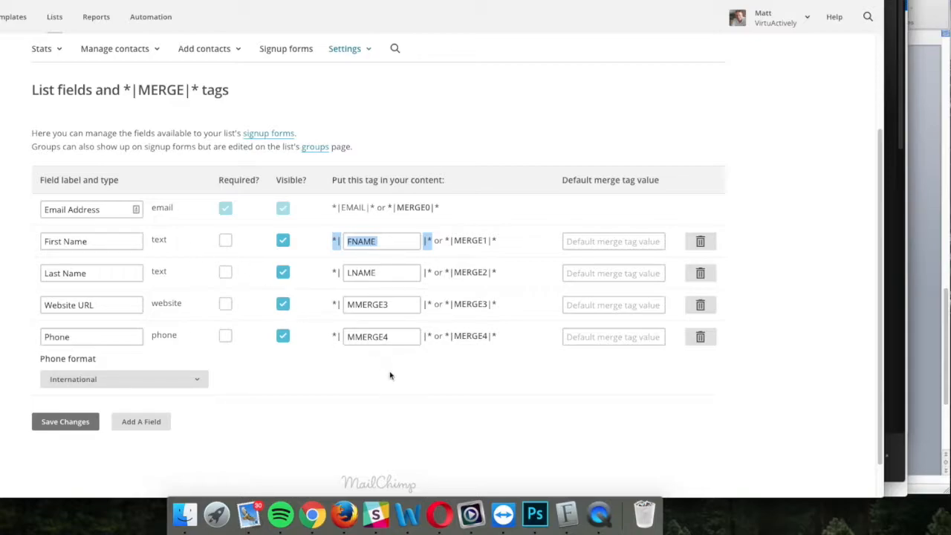
{"action": "left_click", "coordinate": [393, 304]}
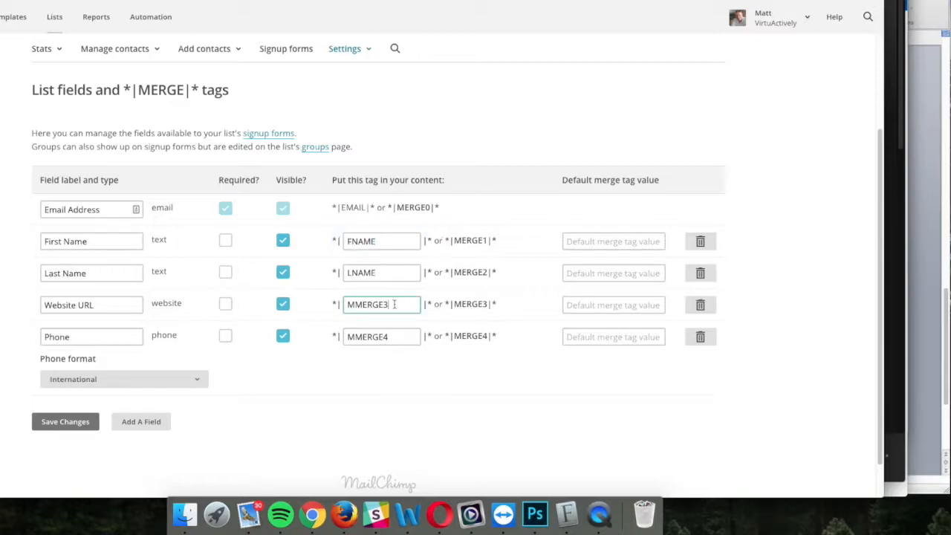
{"action": "left_click_drag", "start_coordinate": [398, 309], "coordinate": [338, 304]}
{"action": "type", "text": "WEBSITE"}
{"action": "left_click", "coordinate": [395, 339]}
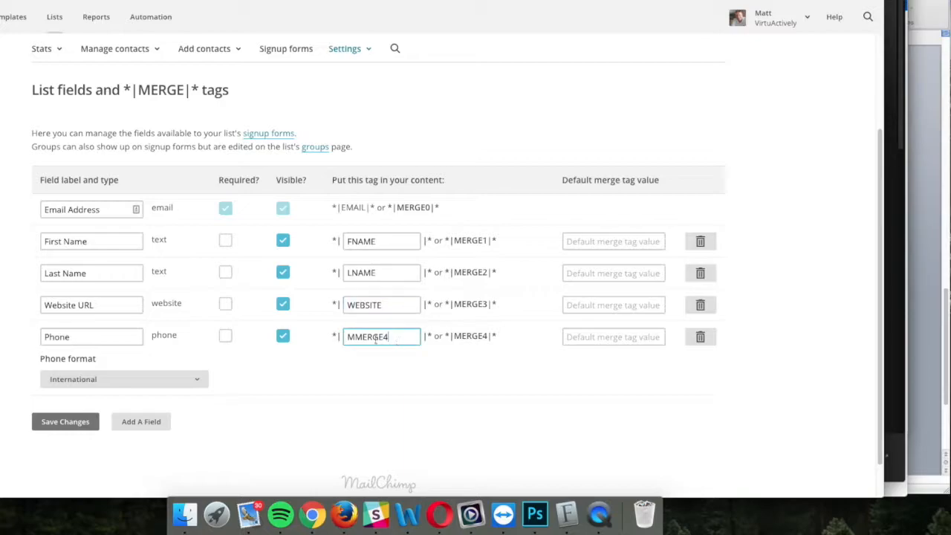
{"action": "left_click_drag", "start_coordinate": [396, 338], "coordinate": [346, 338]}
{"action": "type", "text": "PHONE"}
{"action": "left_click", "coordinate": [371, 395]}
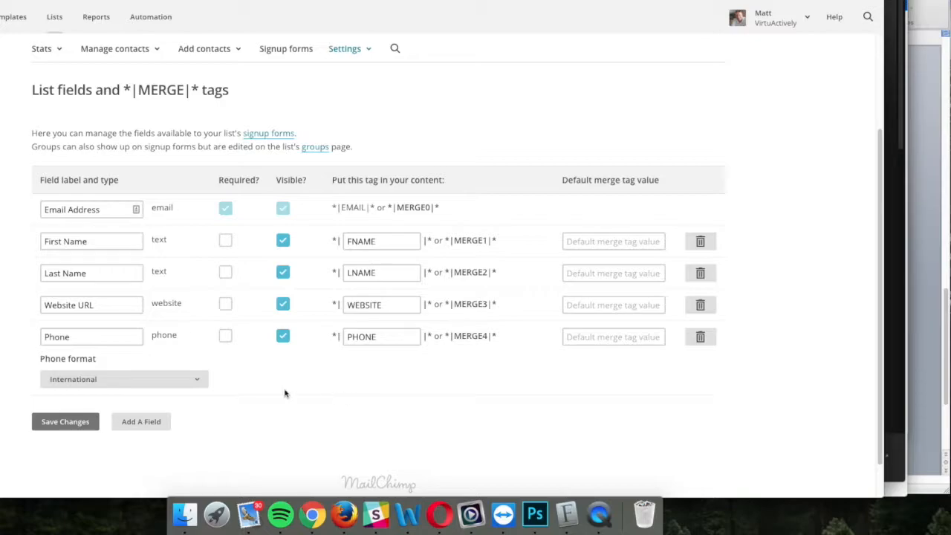
{"action": "left_click", "coordinate": [98, 420]}
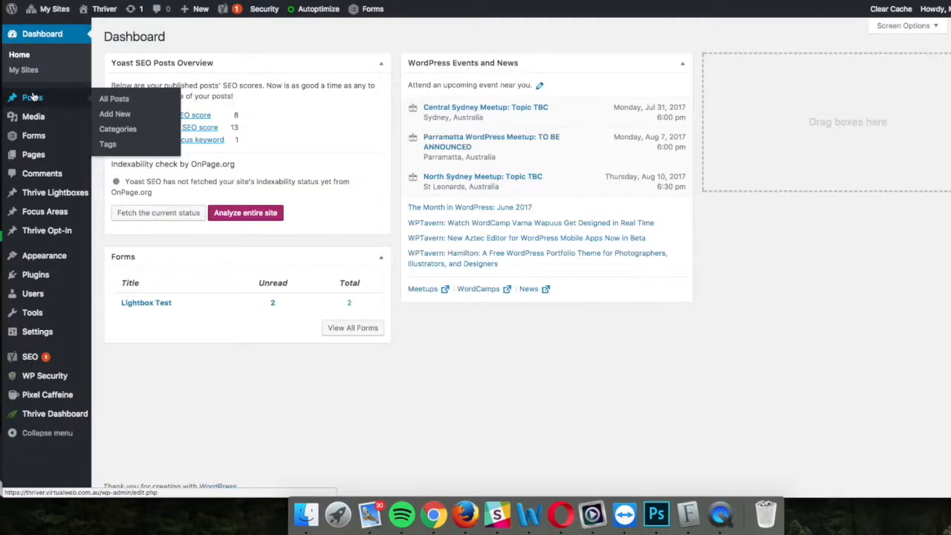
Step: Open the Thrive Leads dashboard and view its empty Lead Groups section and two Lead Shortcodes
{"action": "mouse_move", "coordinate": [37, 156]}
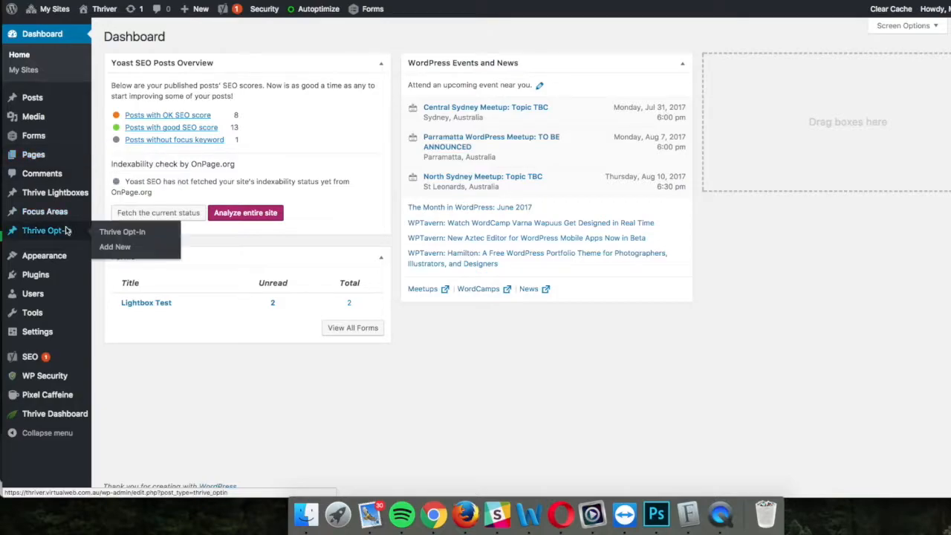
{"action": "mouse_move", "coordinate": [54, 340]}
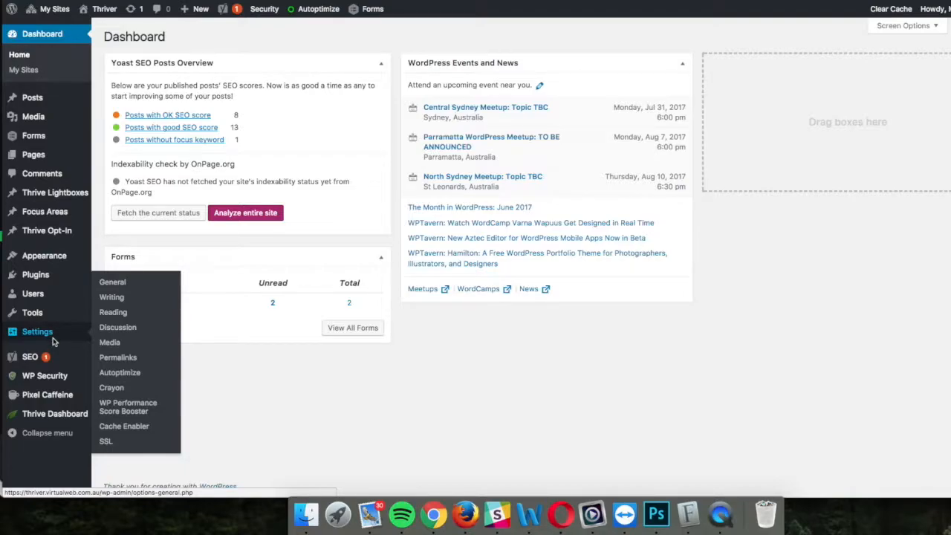
{"action": "mouse_move", "coordinate": [54, 413]}
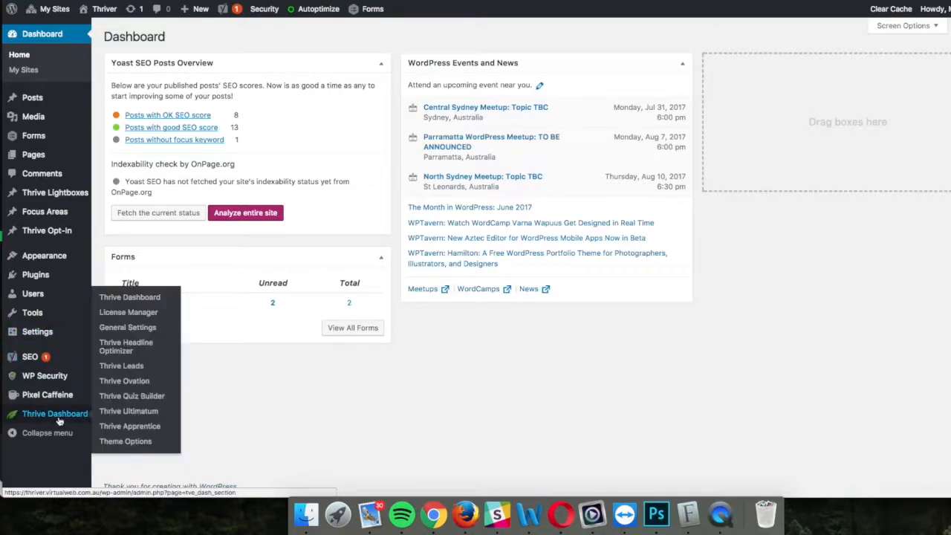
{"action": "left_click", "coordinate": [134, 368]}
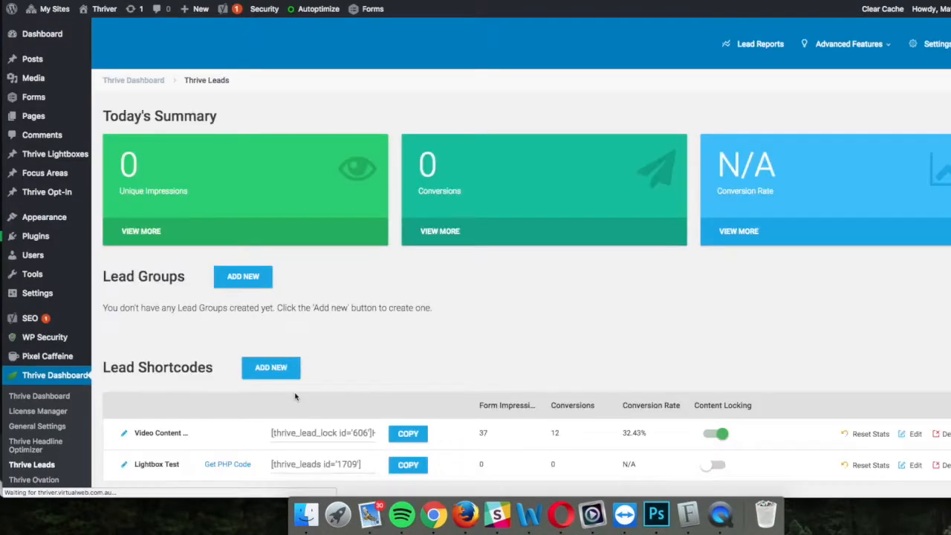
{"action": "scroll", "coordinate": [441, 325], "scroll_direction": "down", "scroll_amount": 3}
{"action": "scroll", "coordinate": [442, 326], "scroll_direction": "up", "scroll_amount": 3}
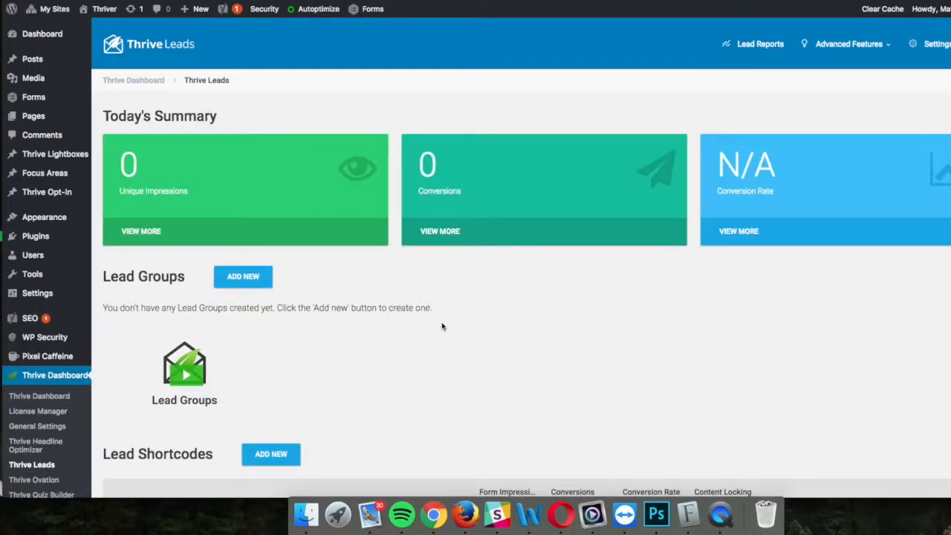
{"action": "scroll", "coordinate": [441, 326], "scroll_direction": "down", "scroll_amount": 5}
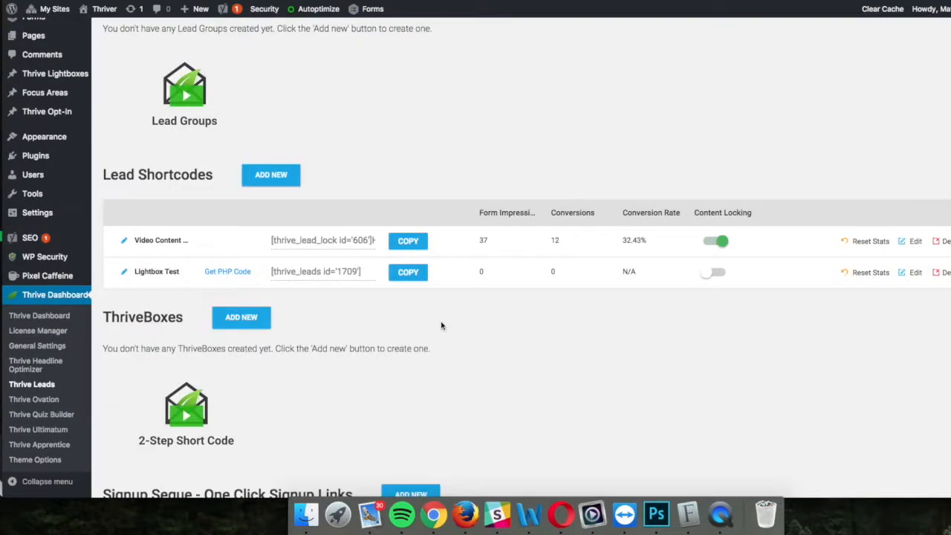
{"action": "scroll", "coordinate": [441, 326], "scroll_direction": "up", "scroll_amount": 5}
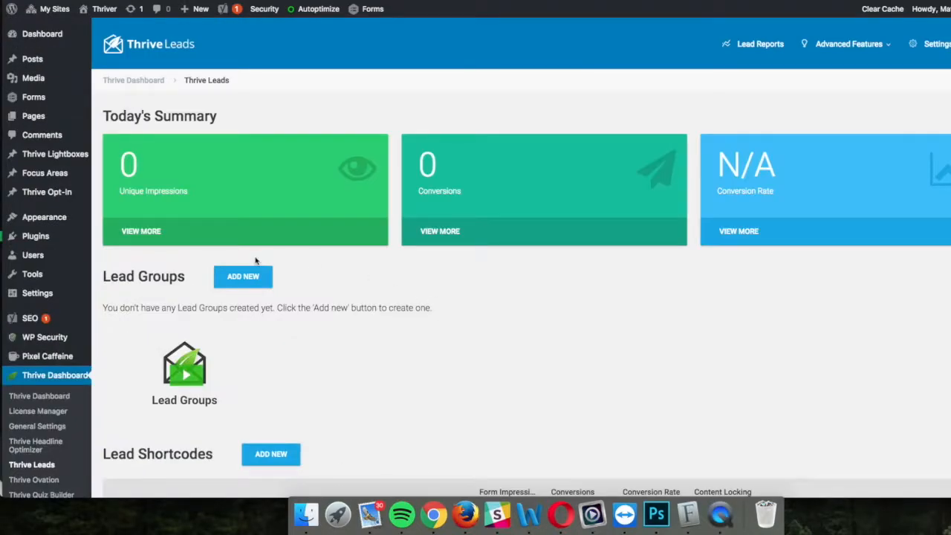
Step: Create a lead group named 'Mailchimp Test' and bring up its opt-in form type choices
{"action": "left_click", "coordinate": [245, 278]}
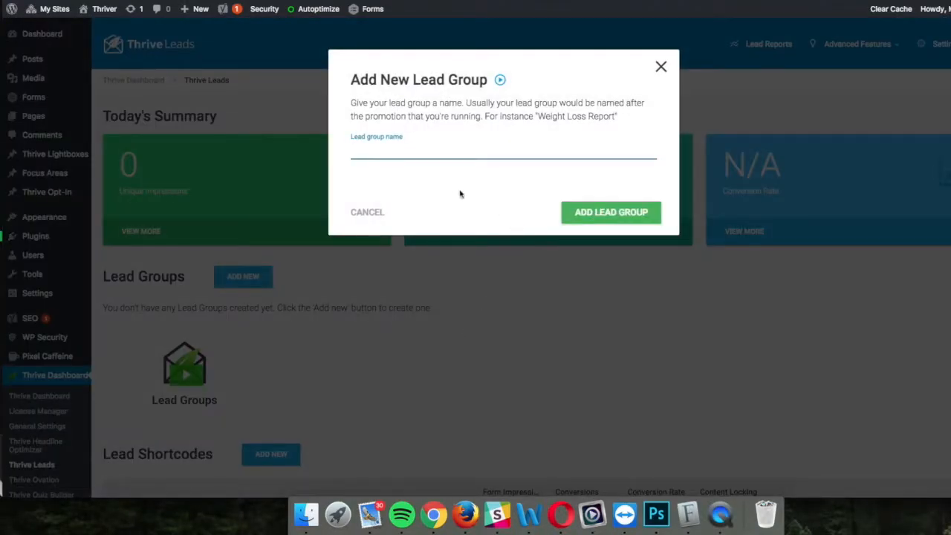
{"action": "type", "text": "Mailchimp Test"}
{"action": "left_click", "coordinate": [617, 220]}
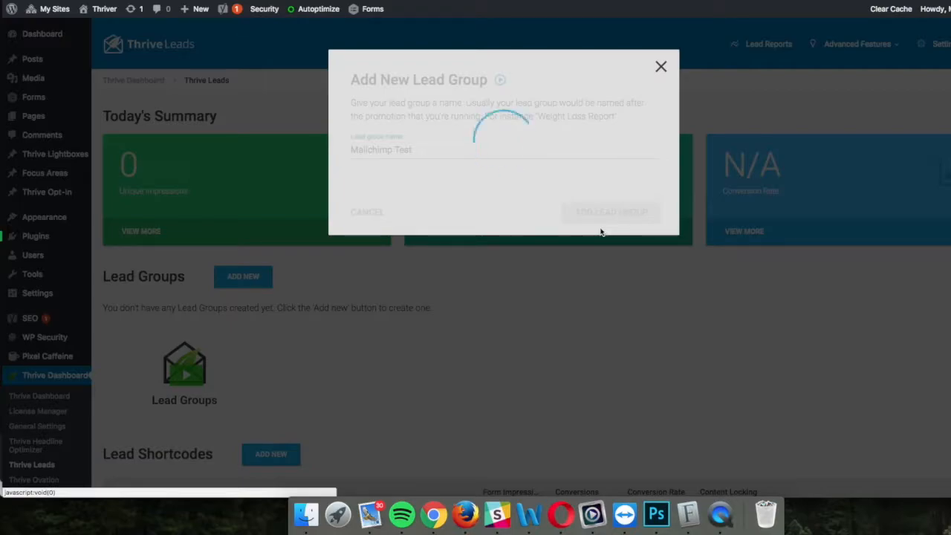
{"action": "scroll", "coordinate": [601, 232], "scroll_direction": "down", "scroll_amount": 3}
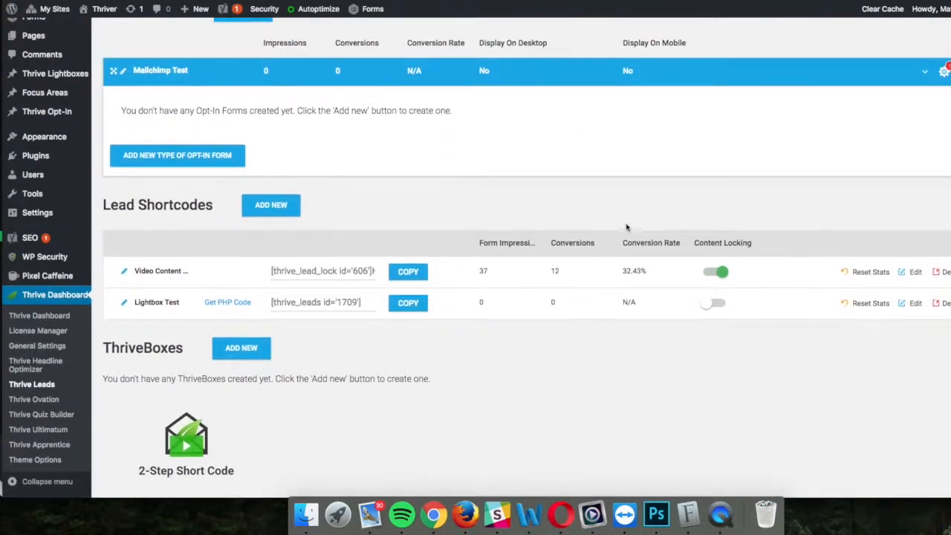
{"action": "left_click", "coordinate": [176, 153]}
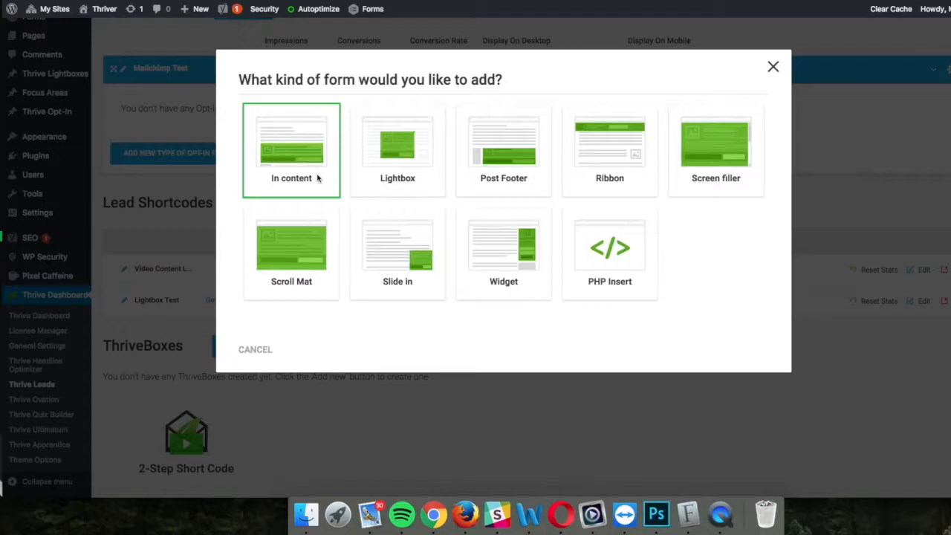
Step: Add a Lightbox form type to the Mailchimp Test group and open its empty forms page
{"action": "left_click", "coordinate": [408, 176]}
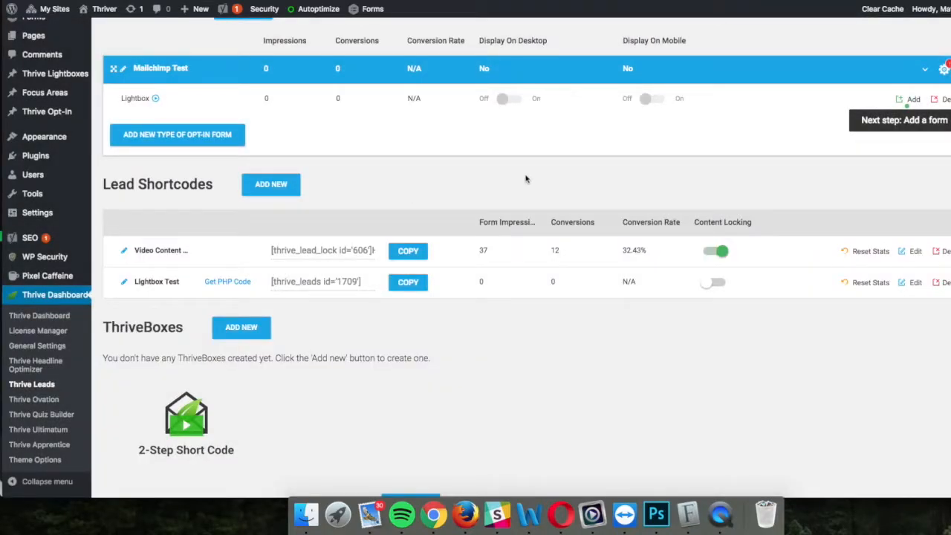
{"action": "scroll", "coordinate": [704, 190], "scroll_direction": "up", "scroll_amount": 3}
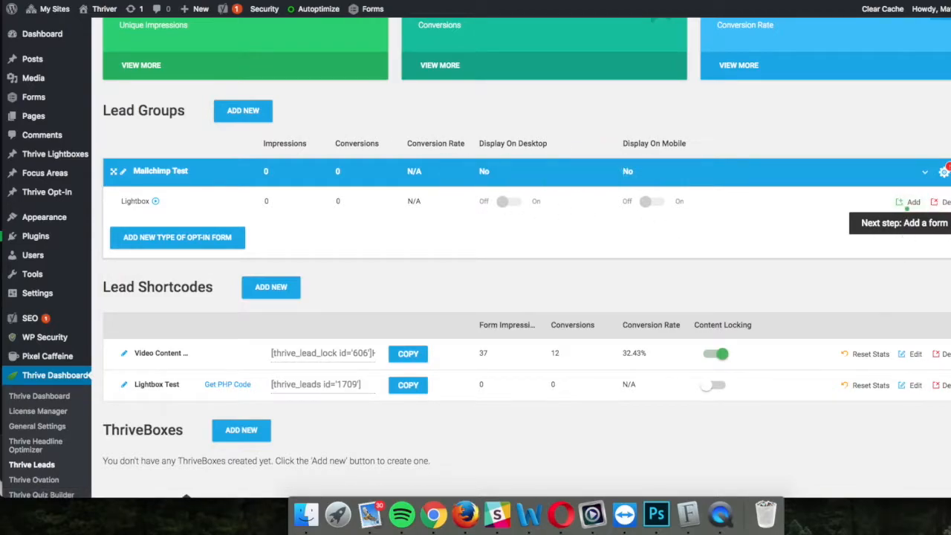
{"action": "left_click", "coordinate": [911, 202]}
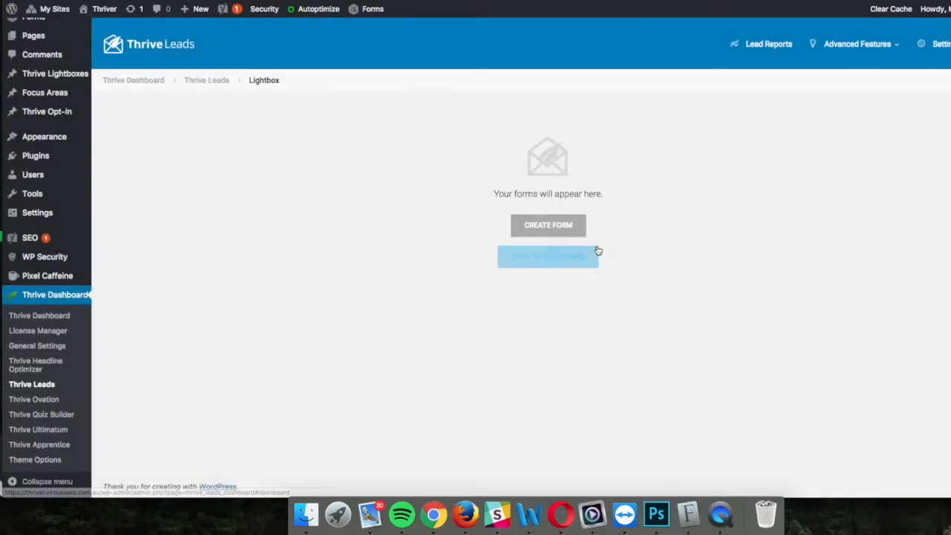
Step: Create a Lightbox form named 'Mailchimp Test' and bring up its trigger settings
{"action": "left_click", "coordinate": [549, 229]}
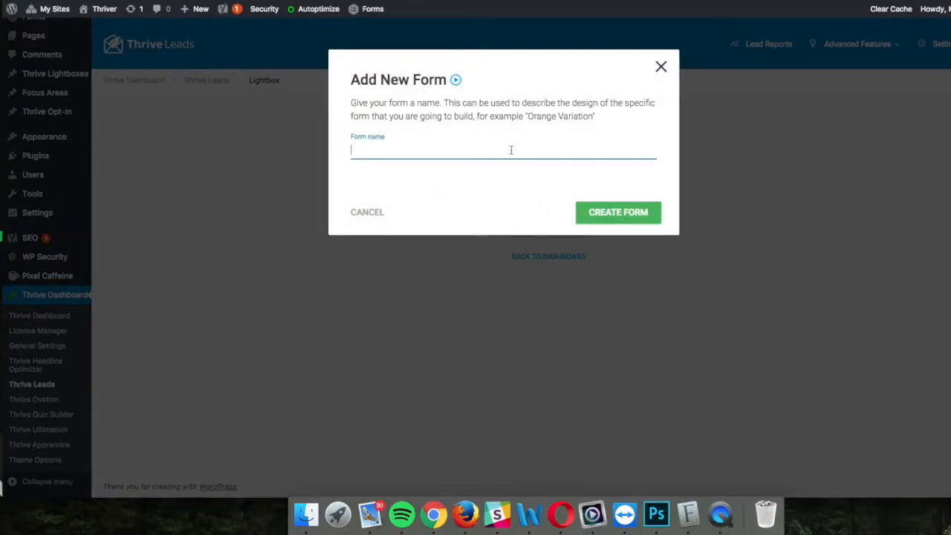
{"action": "type", "text": "Mailchimp Test"}
{"action": "left_click", "coordinate": [626, 214]}
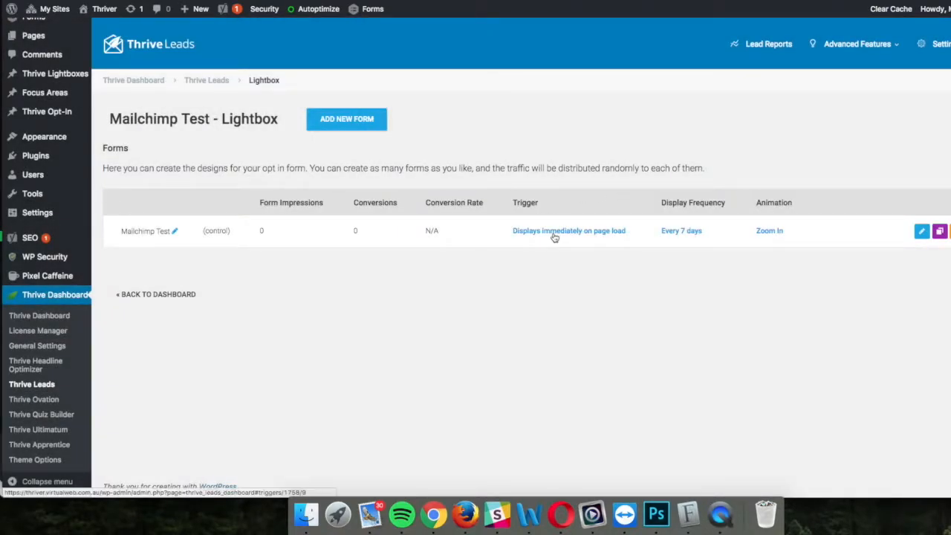
{"action": "left_click", "coordinate": [608, 232]}
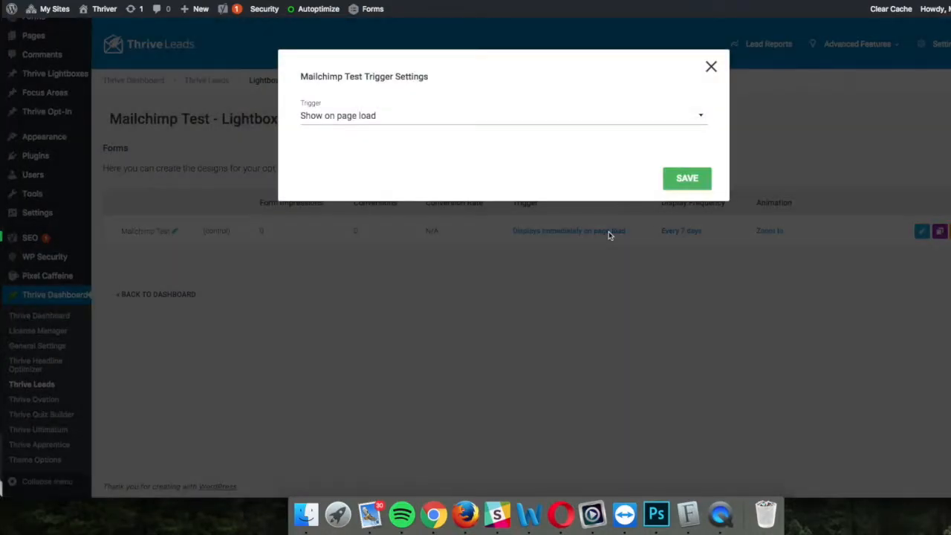
Step: Trigger the lightbox 15 seconds after page load, with SmartExit+ exit intent turned on
{"action": "left_click", "coordinate": [695, 116]}
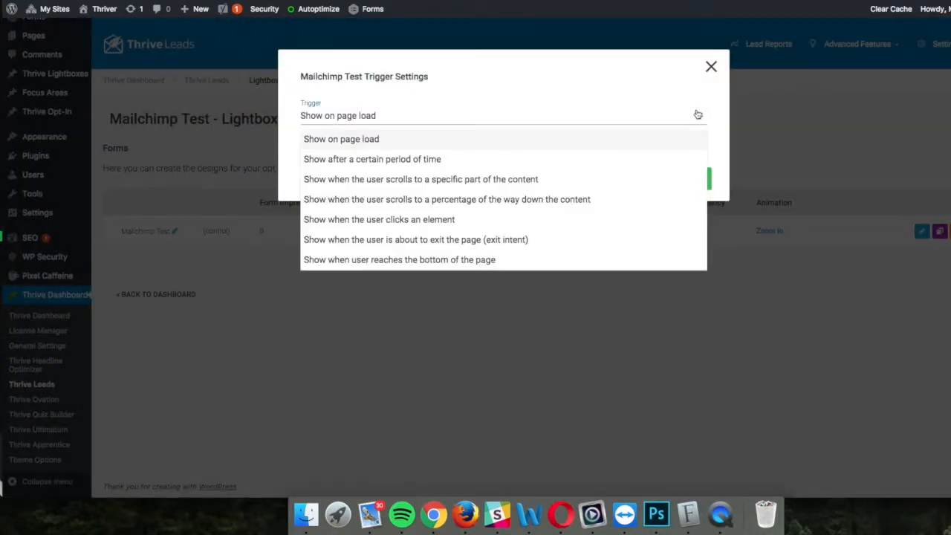
{"action": "left_click", "coordinate": [417, 160]}
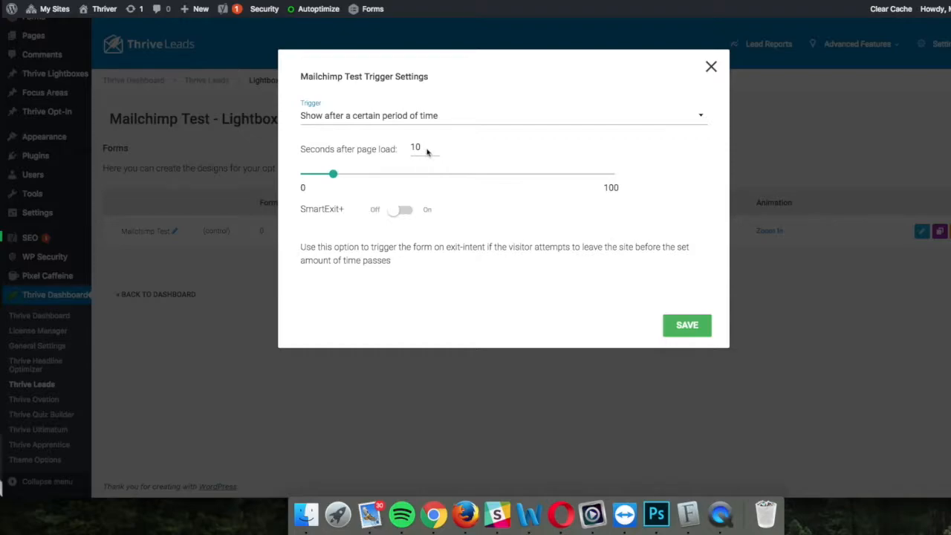
{"action": "left_click_drag", "start_coordinate": [332, 174], "coordinate": [349, 180]}
{"action": "left_click", "coordinate": [406, 212]}
{"action": "left_click", "coordinate": [688, 331]}
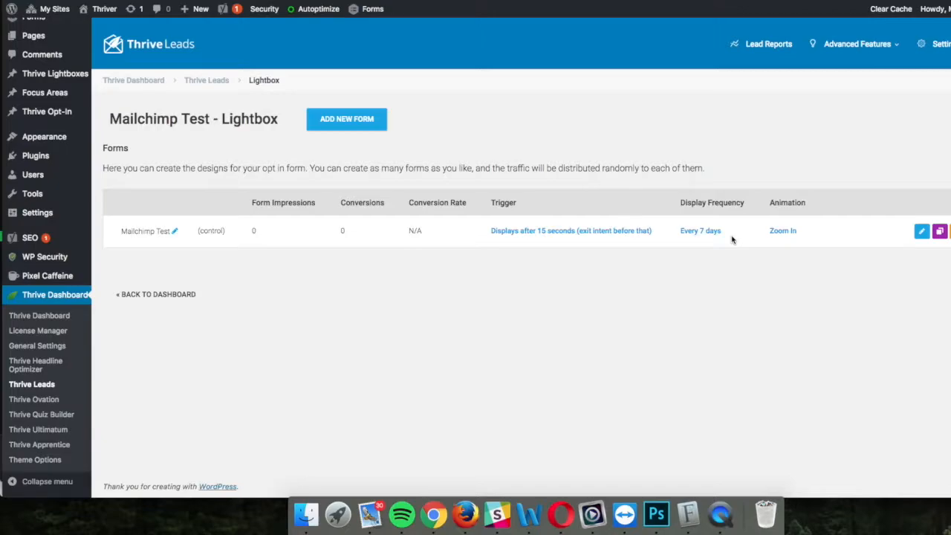
Step: Switch the Mailchimp Test lightbox animation to Bounce In and save it
{"action": "left_click", "coordinate": [789, 233]}
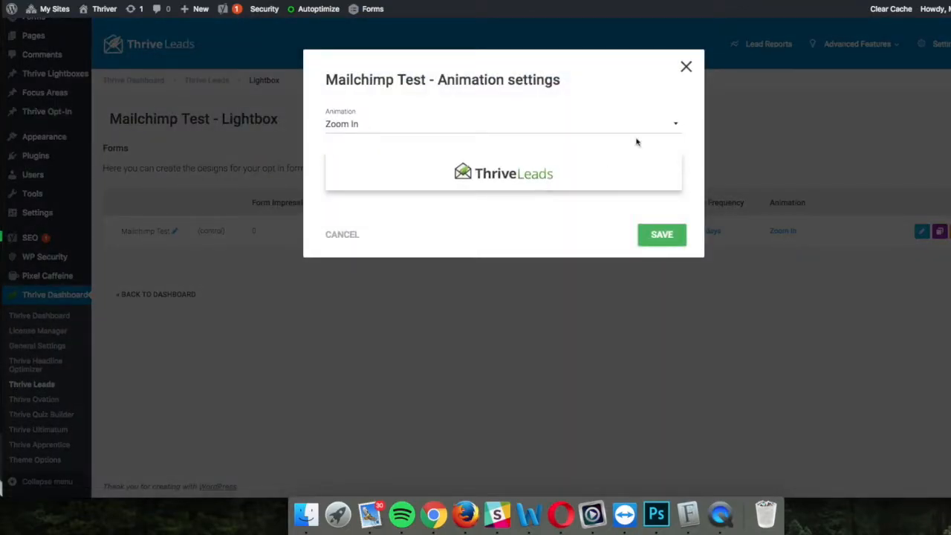
{"action": "left_click", "coordinate": [659, 125]}
{"action": "left_click", "coordinate": [422, 210]}
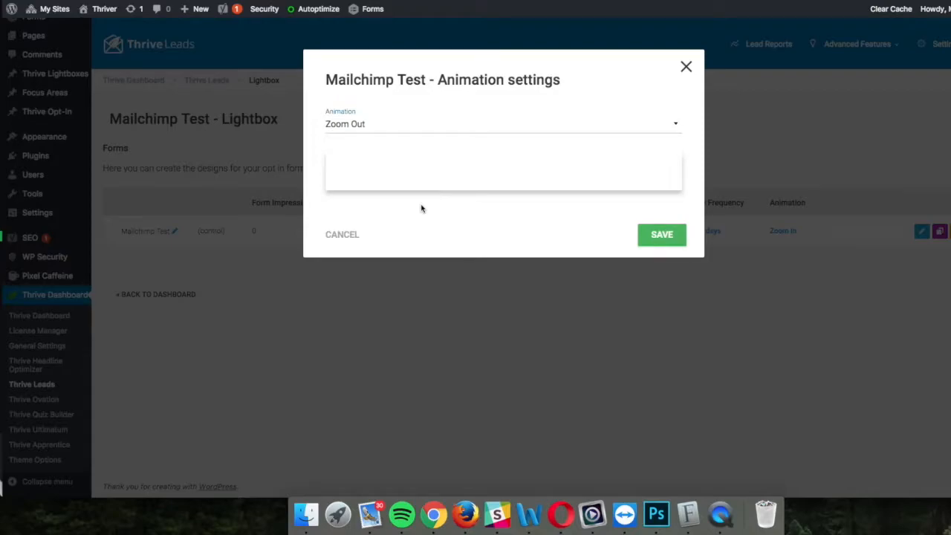
{"action": "left_click", "coordinate": [516, 128]}
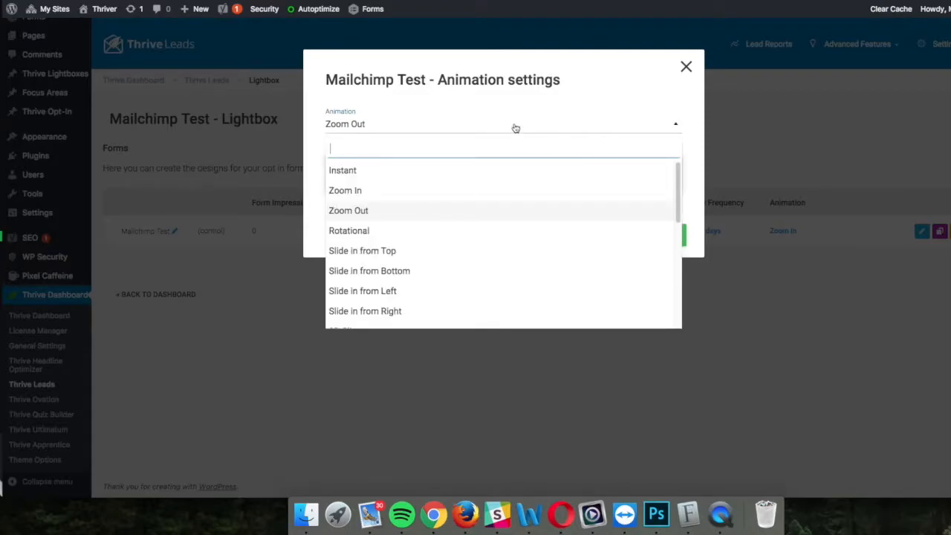
{"action": "scroll", "coordinate": [496, 251], "scroll_direction": "down", "scroll_amount": 8}
{"action": "left_click", "coordinate": [494, 246]}
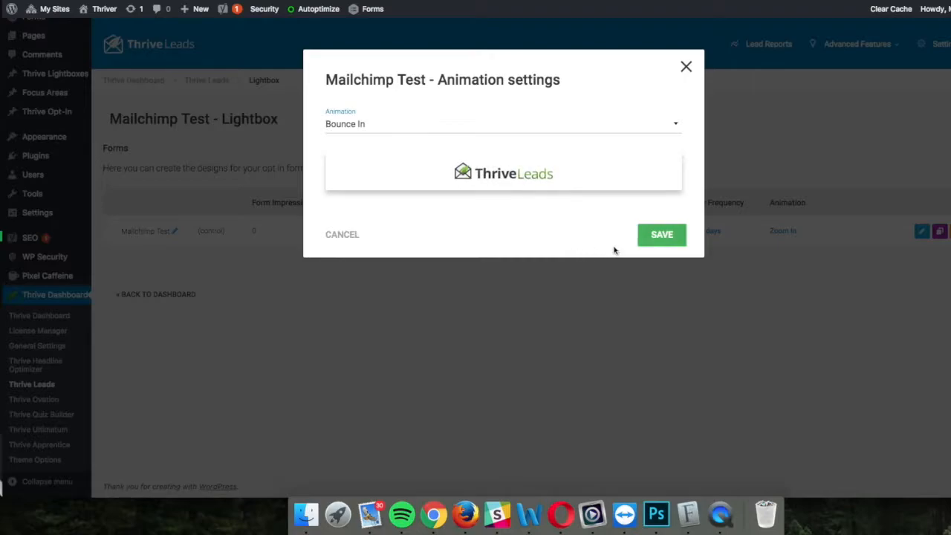
{"action": "left_click", "coordinate": [666, 236]}
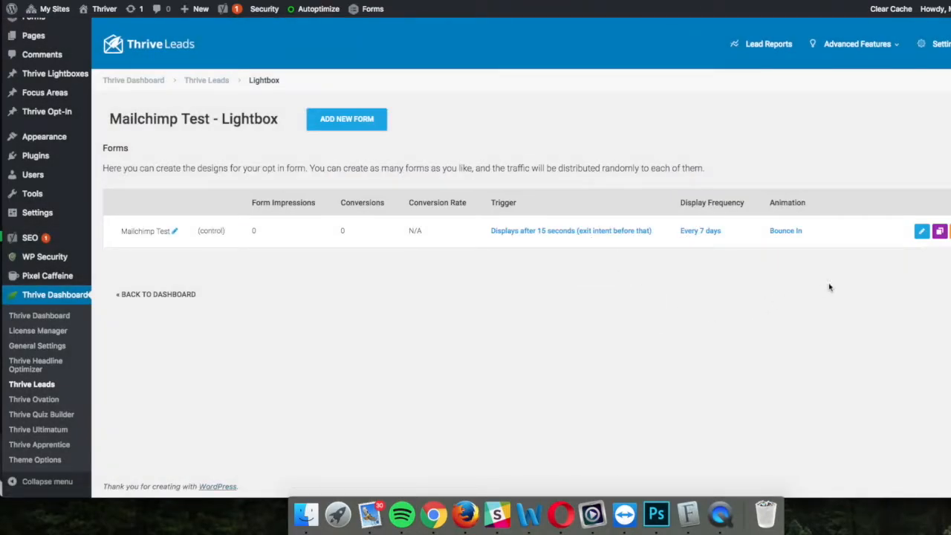
Step: Open the Mailchimp Test form in the editor using the Lightbox Set 002 v4 template
{"action": "left_click", "coordinate": [921, 231]}
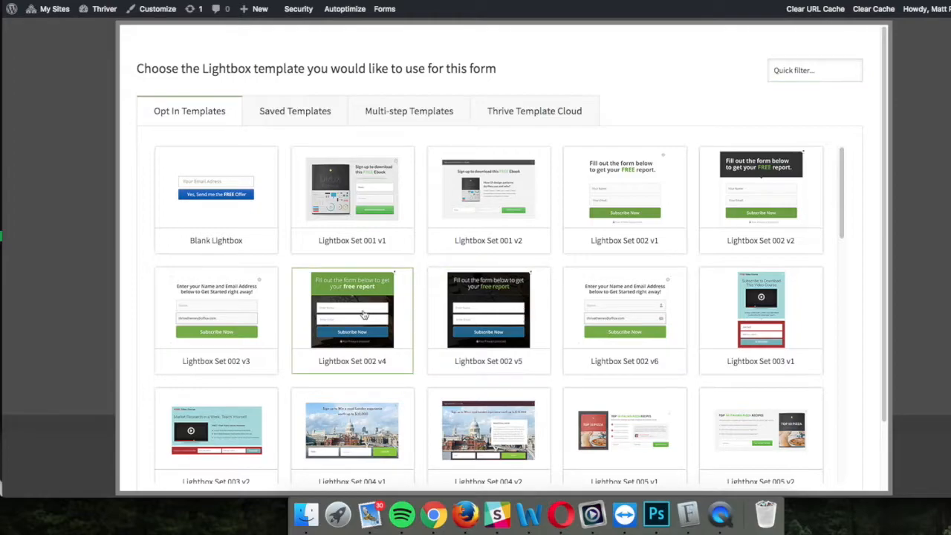
{"action": "scroll", "coordinate": [810, 402], "scroll_direction": "down", "scroll_amount": 5}
{"action": "scroll", "coordinate": [810, 401], "scroll_direction": "down", "scroll_amount": 5}
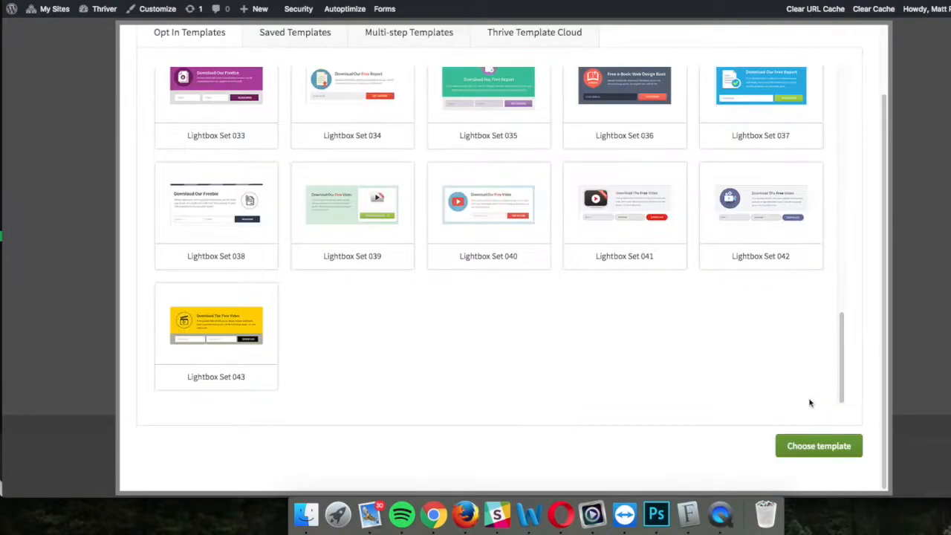
{"action": "left_click", "coordinate": [787, 445]}
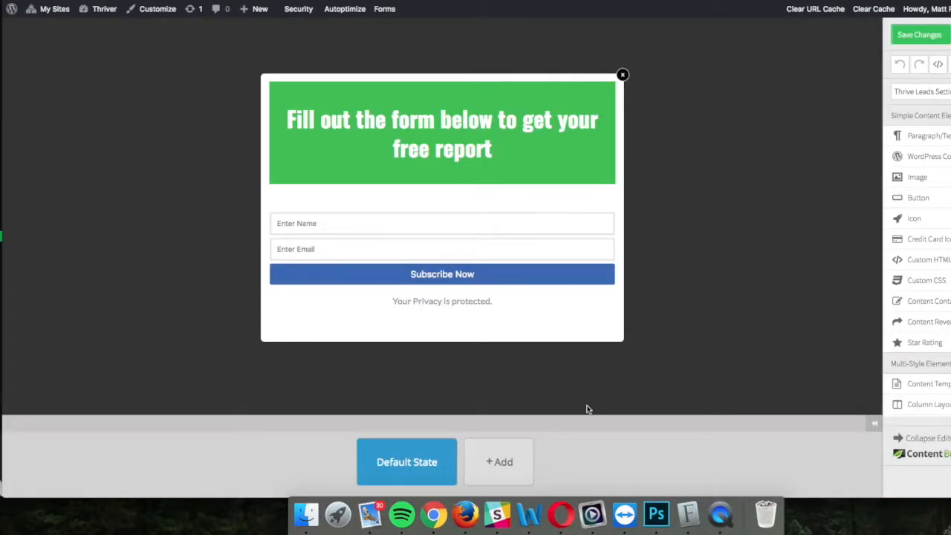
Step: Select the name-and-email sign-up form and open its Connect with Service dialog
{"action": "left_click", "coordinate": [486, 165]}
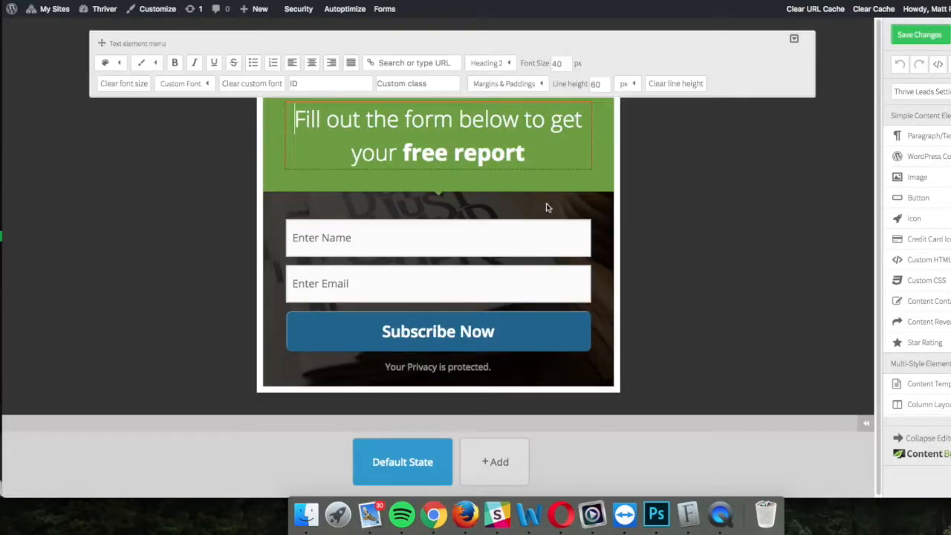
{"action": "left_click", "coordinate": [587, 213]}
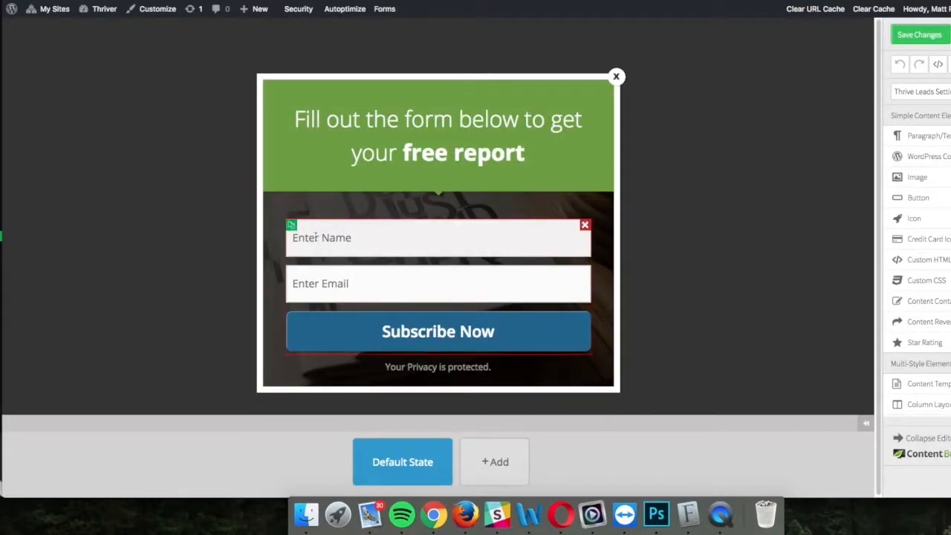
{"action": "left_click", "coordinate": [447, 291]}
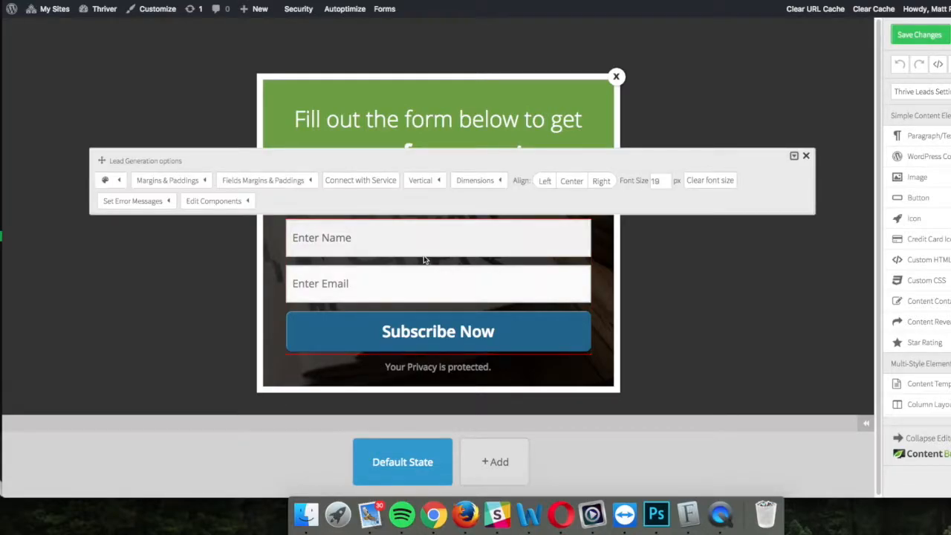
{"action": "left_click", "coordinate": [375, 181]}
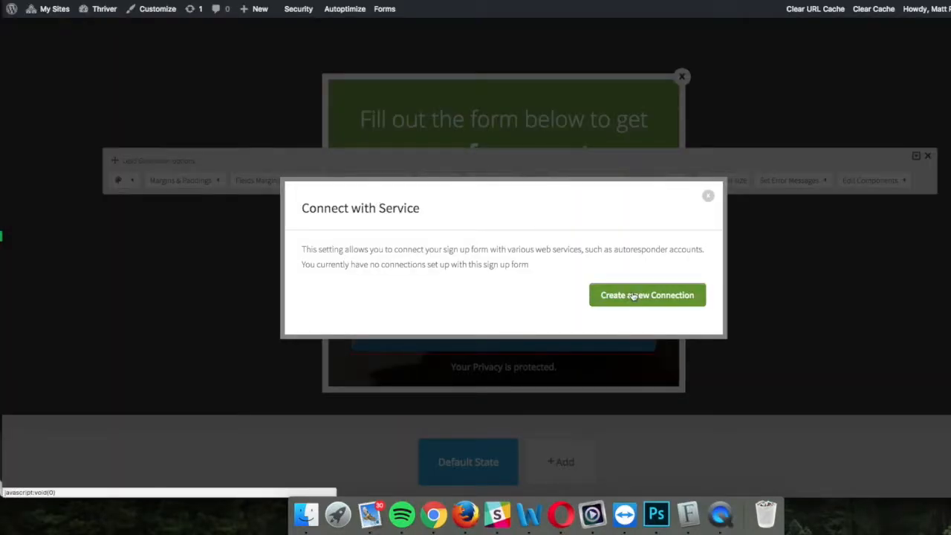
Step: Create a new HTML Form code connection and continue to the code-insert step
{"action": "left_click", "coordinate": [630, 294]}
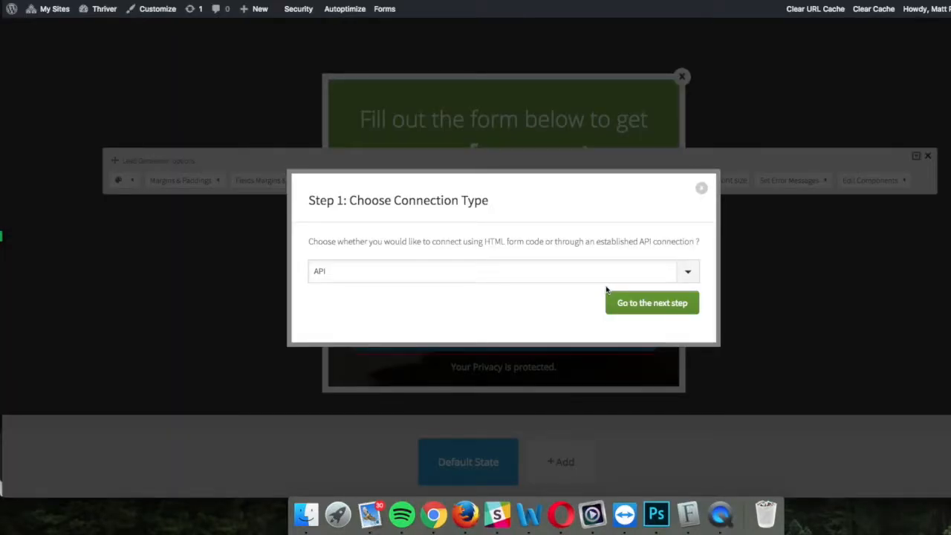
{"action": "left_click", "coordinate": [689, 272]}
{"action": "left_click", "coordinate": [500, 285]}
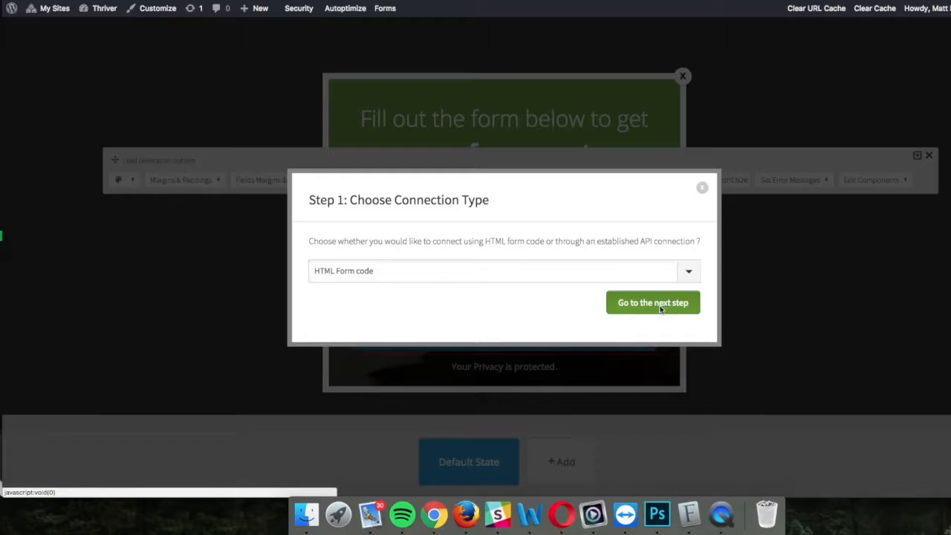
{"action": "left_click", "coordinate": [658, 304]}
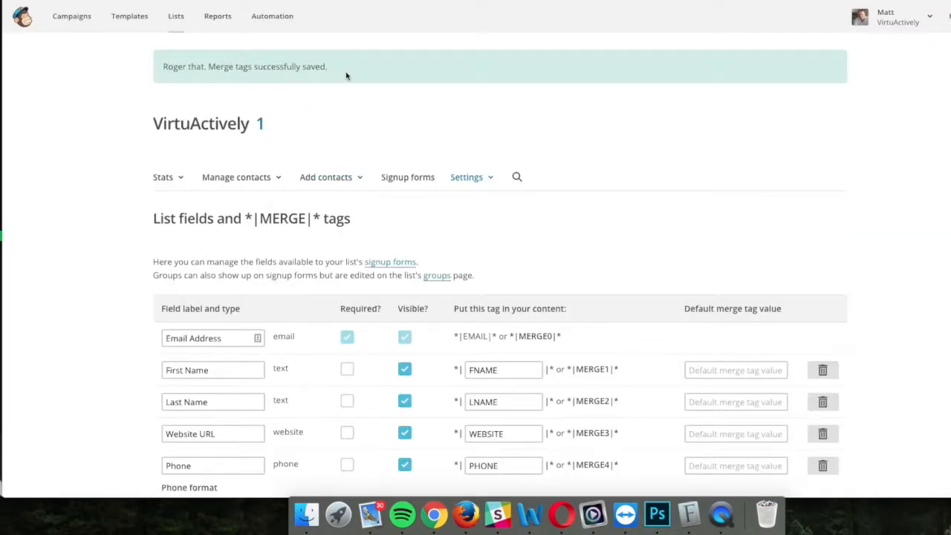
Step: Open the MailChimp list's embedded signup form generator
{"action": "left_click", "coordinate": [490, 178]}
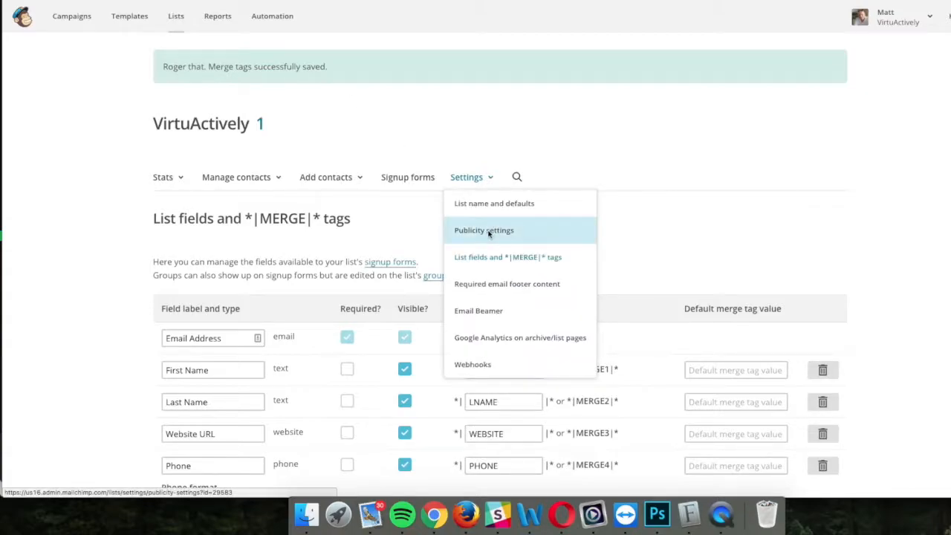
{"action": "left_click", "coordinate": [421, 182]}
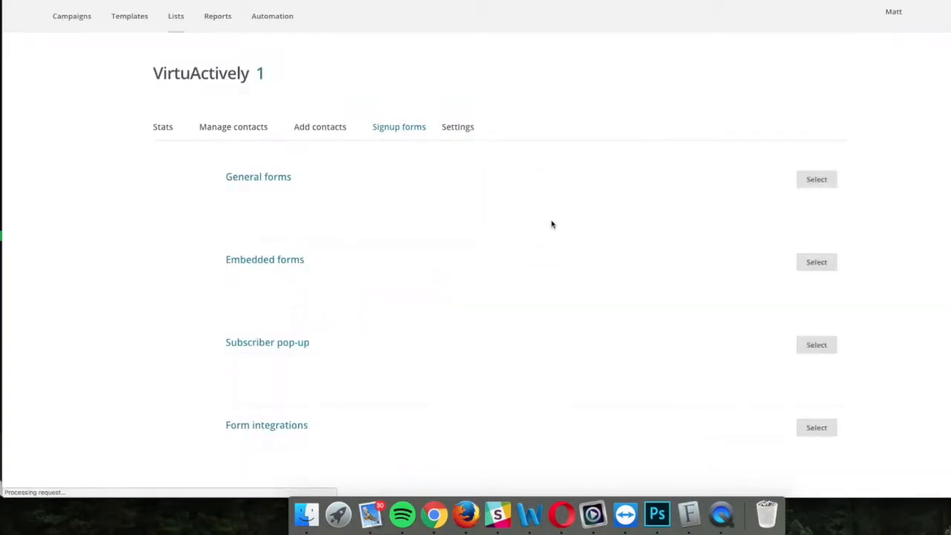
{"action": "left_click", "coordinate": [819, 269]}
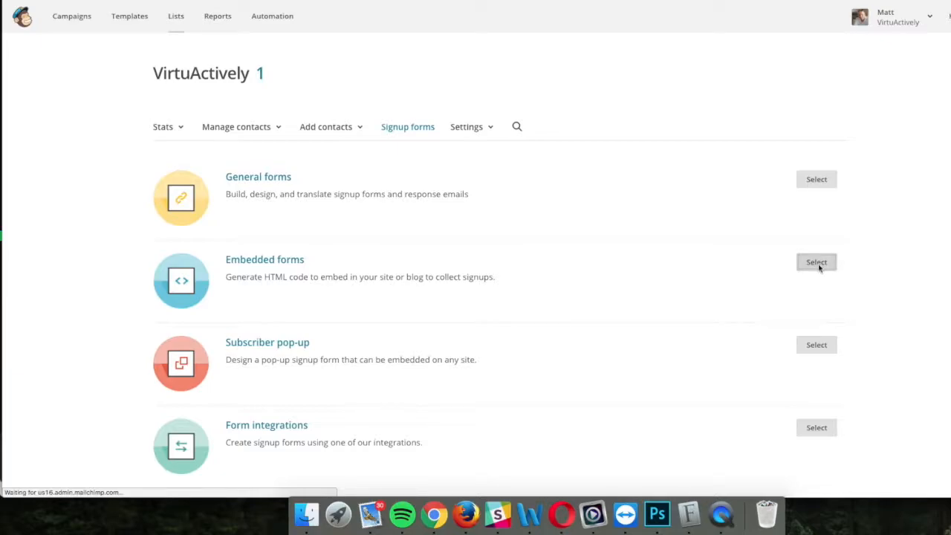
{"action": "scroll", "coordinate": [547, 262], "scroll_direction": "down", "scroll_amount": 3}
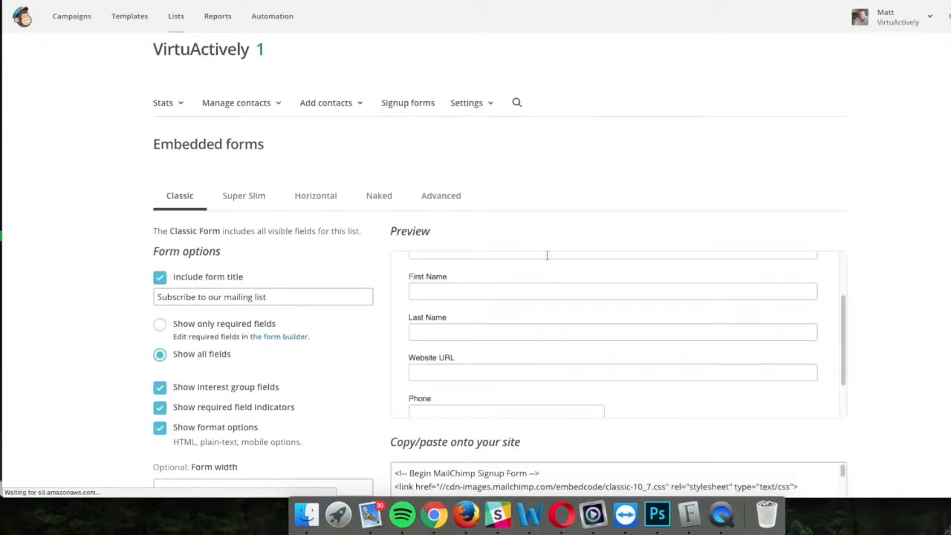
{"action": "scroll", "coordinate": [375, 195], "scroll_direction": "down", "scroll_amount": 2}
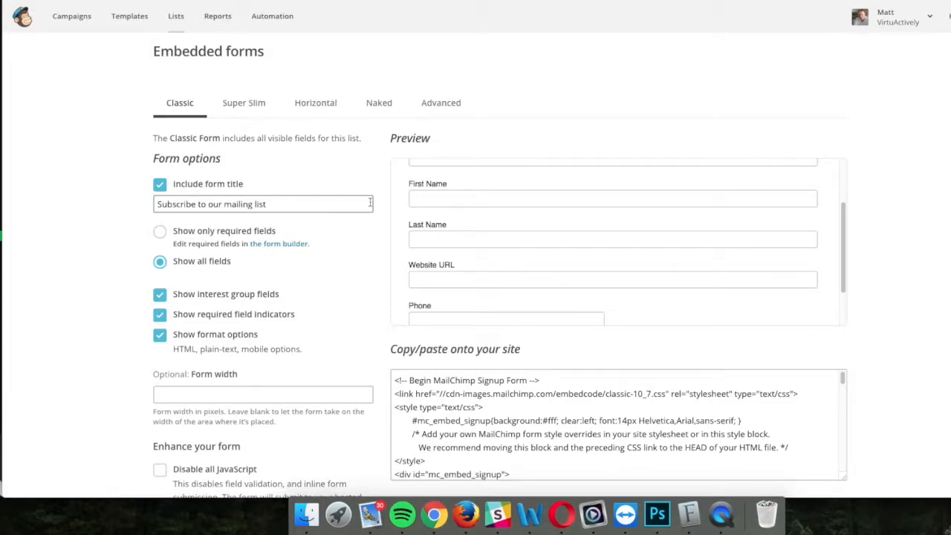
{"action": "scroll", "coordinate": [369, 202], "scroll_direction": "up", "scroll_amount": 2}
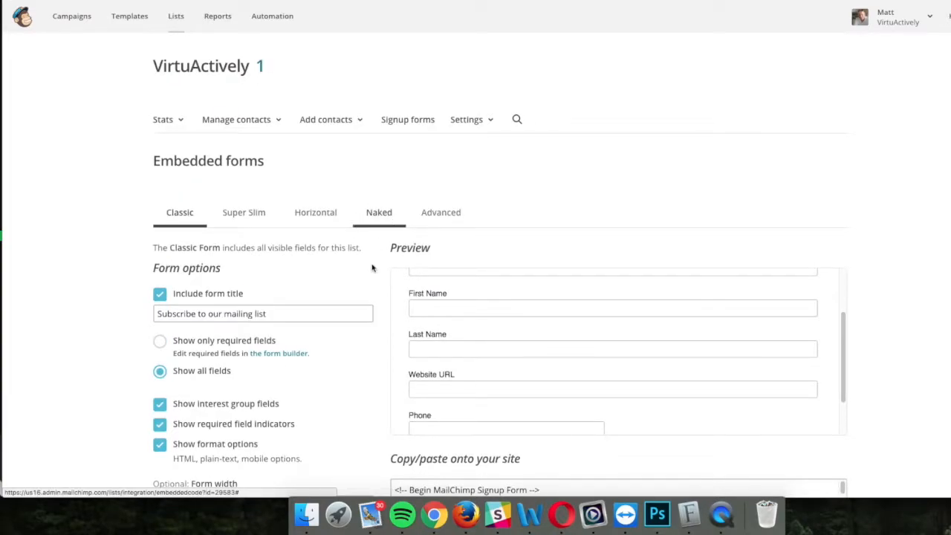
{"action": "scroll", "coordinate": [372, 266], "scroll_direction": "down", "scroll_amount": 4}
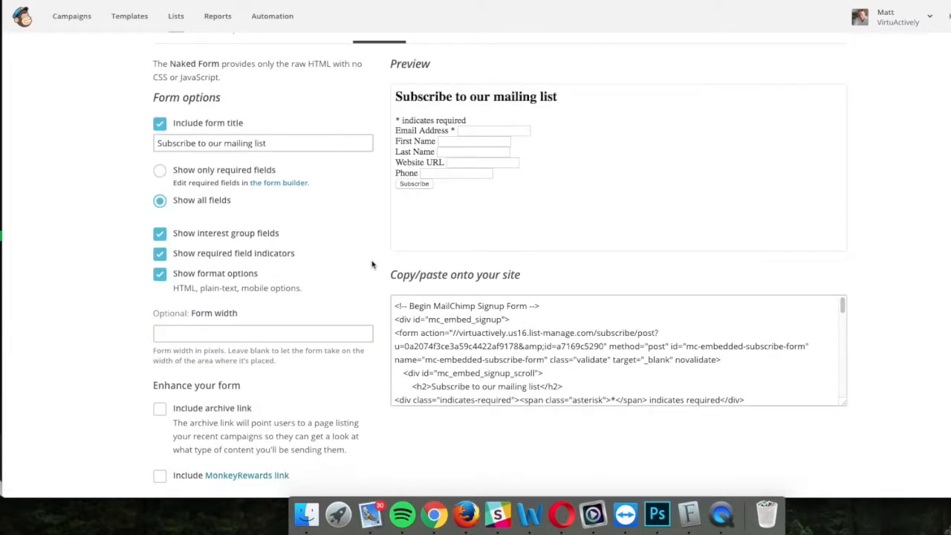
{"action": "scroll", "coordinate": [412, 168], "scroll_direction": "up", "scroll_amount": 2}
Step: Compare the Classic, Super Slim, Horizontal and Naked form styles, settling on Naked
{"action": "left_click", "coordinate": [188, 146]}
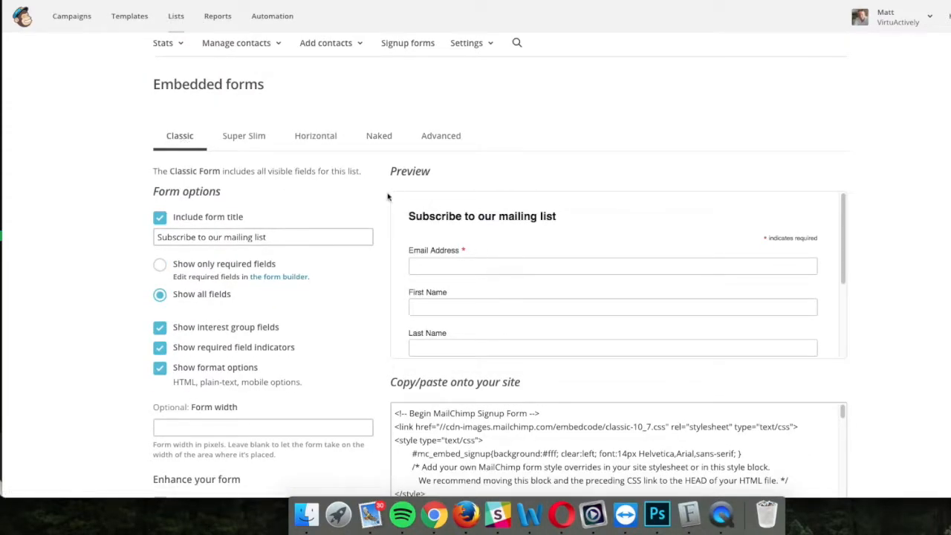
{"action": "left_click", "coordinate": [257, 138]}
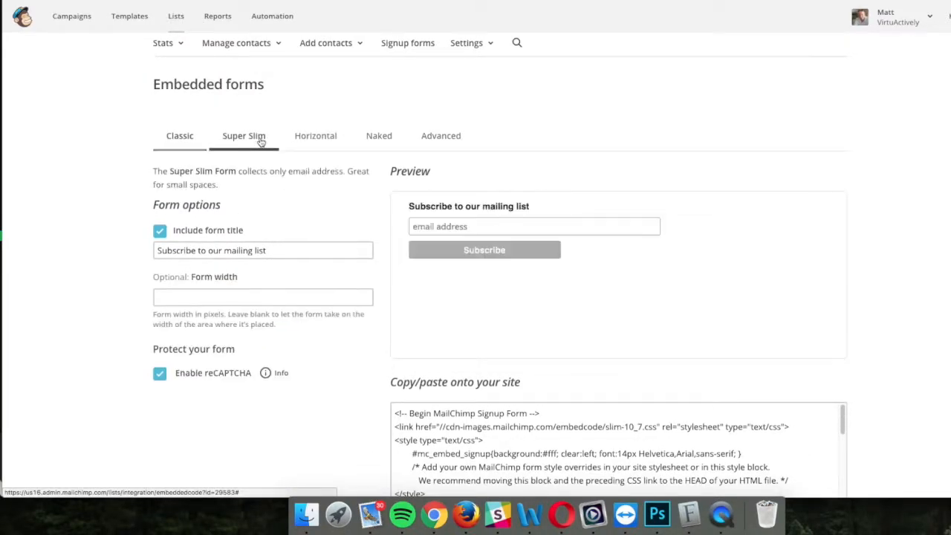
{"action": "left_click", "coordinate": [313, 140]}
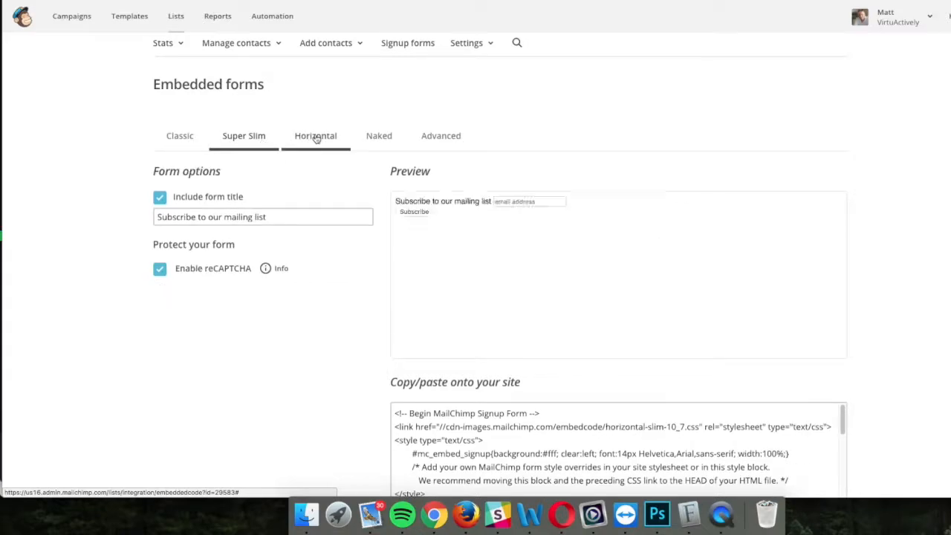
{"action": "left_click", "coordinate": [374, 139]}
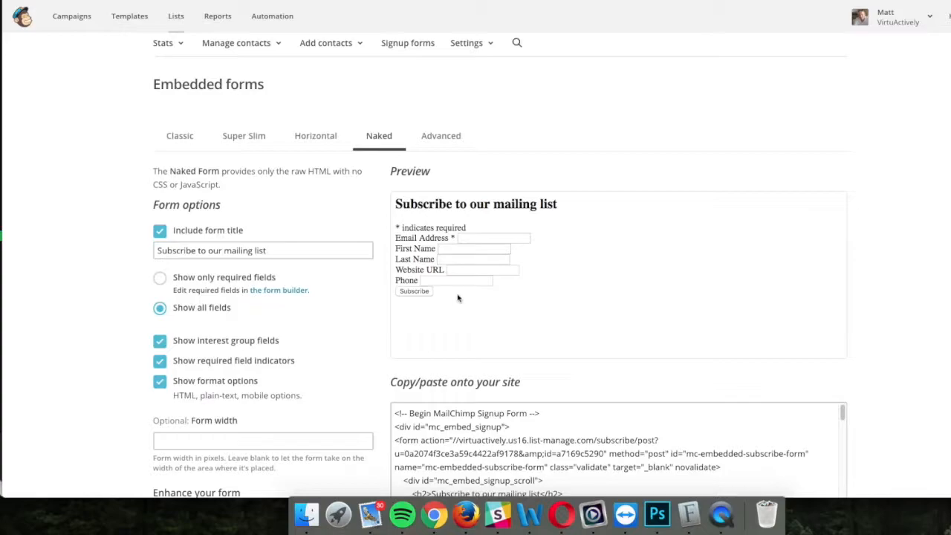
Step: Select all of the Naked form's embed code and copy it
{"action": "scroll", "coordinate": [461, 297], "scroll_direction": "down", "scroll_amount": 5}
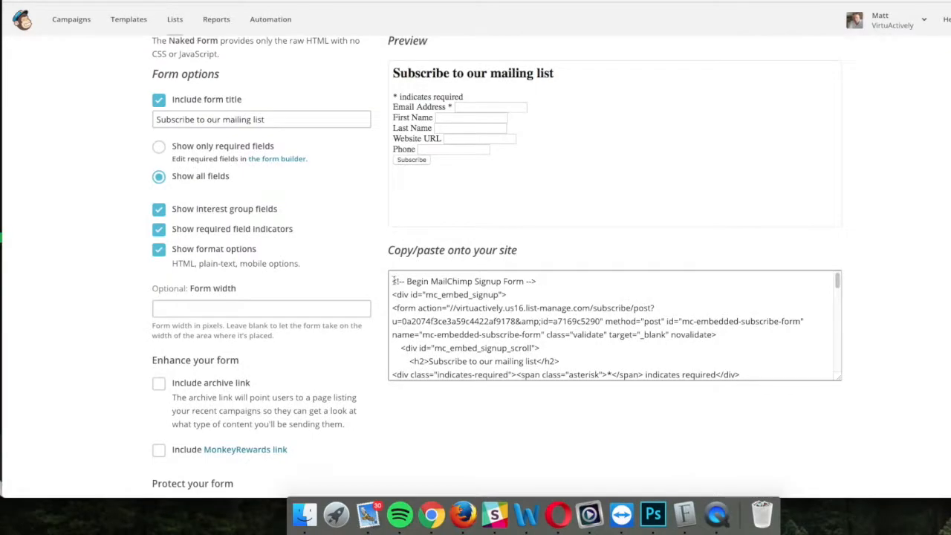
{"action": "left_click", "coordinate": [392, 280]}
{"action": "left_click_drag", "start_coordinate": [392, 280], "coordinate": [580, 391]}
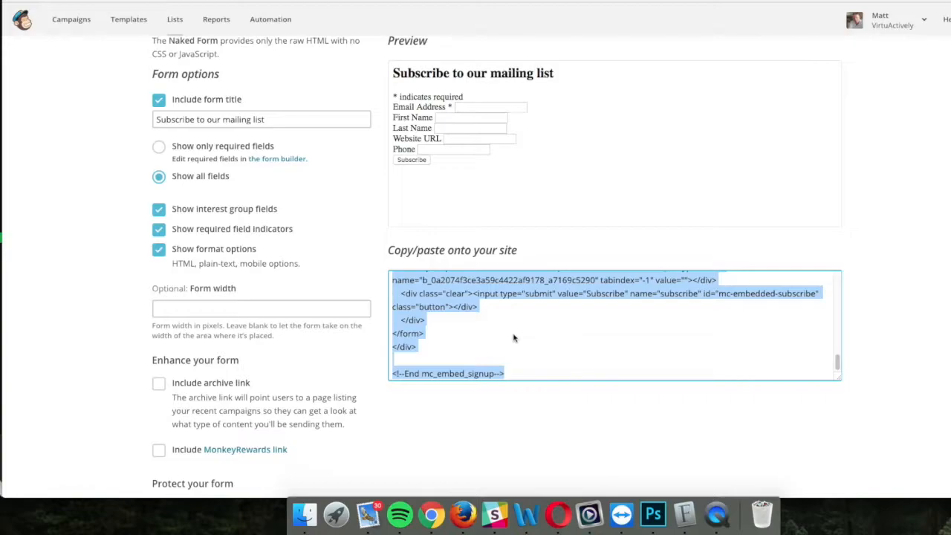
{"action": "left_click", "coordinate": [503, 334]}
{"action": "scroll", "coordinate": [502, 335], "scroll_direction": "up", "scroll_amount": 10}
{"action": "scroll", "coordinate": [503, 334], "scroll_direction": "up", "scroll_amount": 3}
{"action": "scroll", "coordinate": [495, 359], "scroll_direction": "down", "scroll_amount": 2}
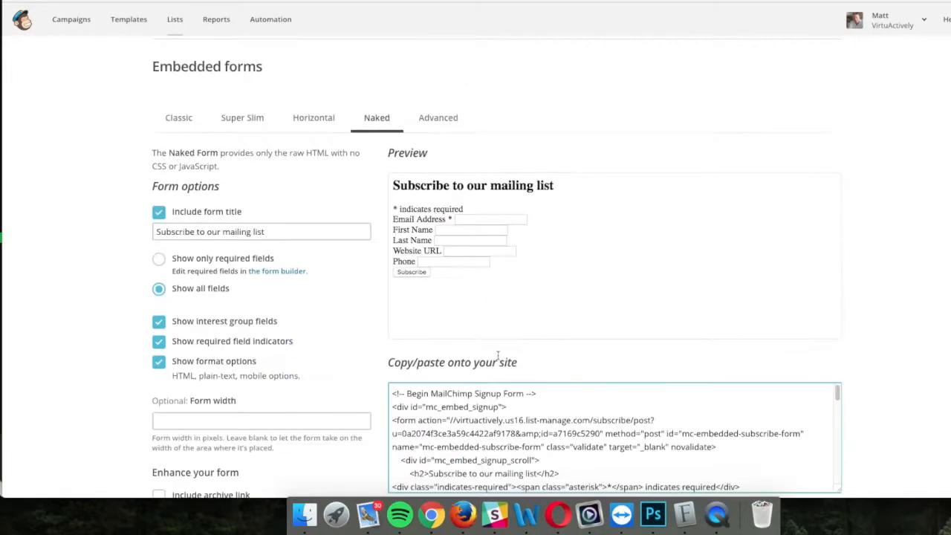
{"action": "key", "text": "super+a"}
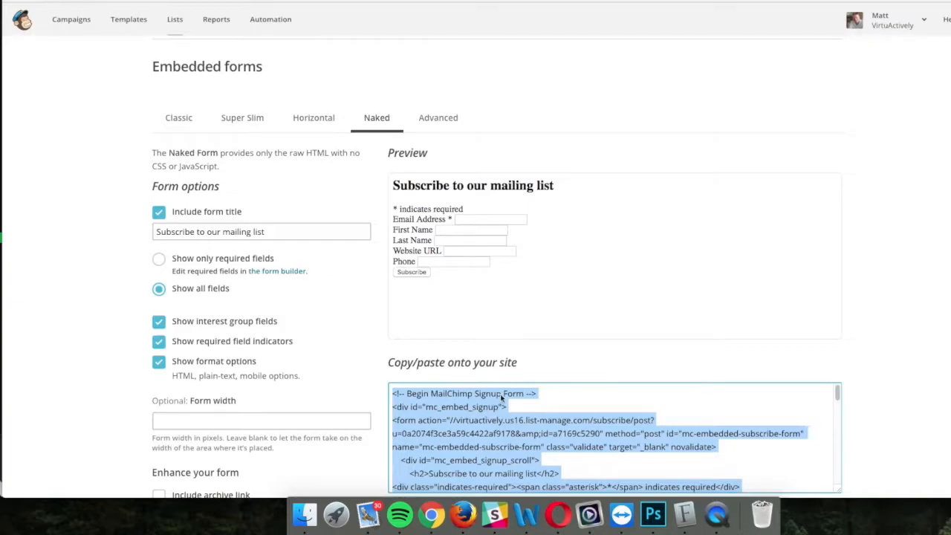
{"action": "scroll", "coordinate": [605, 312], "scroll_direction": "down", "scroll_amount": 2}
{"action": "scroll", "coordinate": [656, 380], "scroll_direction": "down", "scroll_amount": 3}
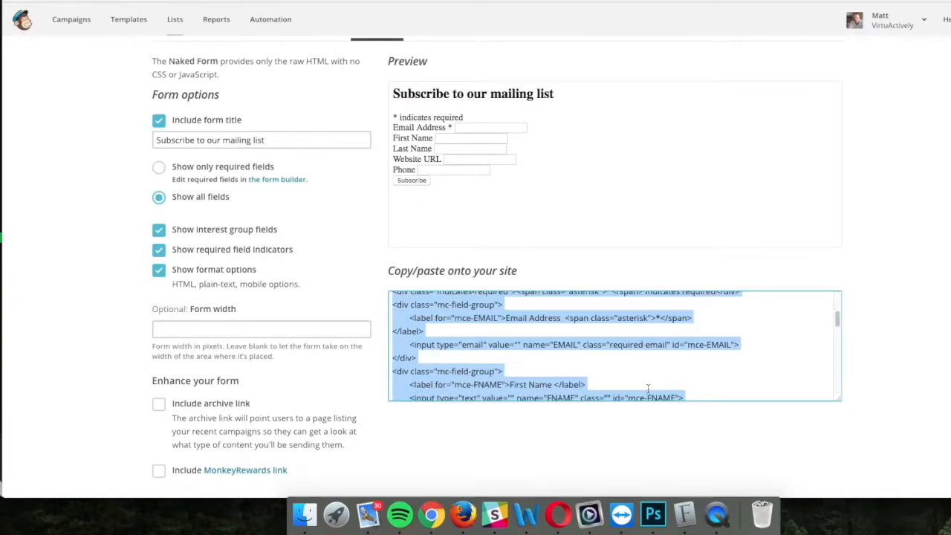
{"action": "scroll", "coordinate": [713, 408], "scroll_direction": "down", "scroll_amount": 2}
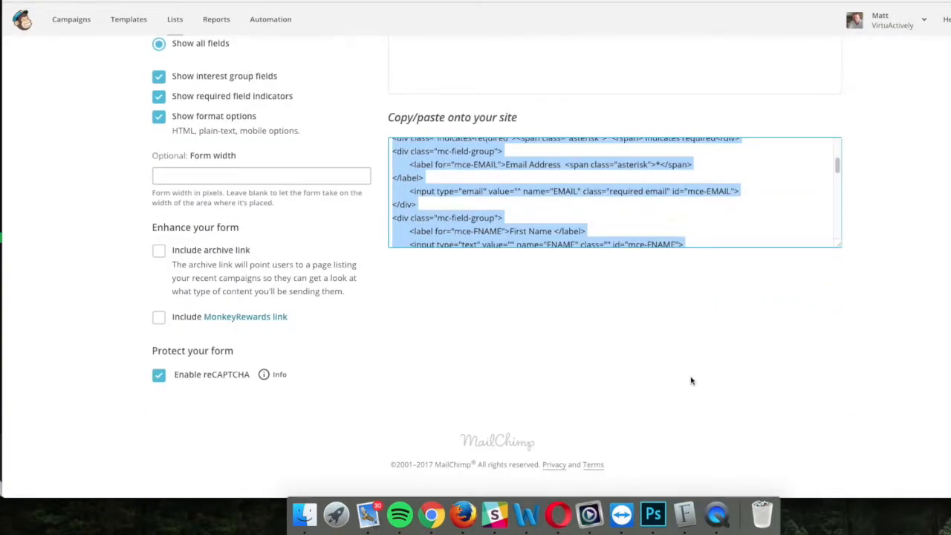
{"action": "scroll", "coordinate": [690, 381], "scroll_direction": "up", "scroll_amount": 5}
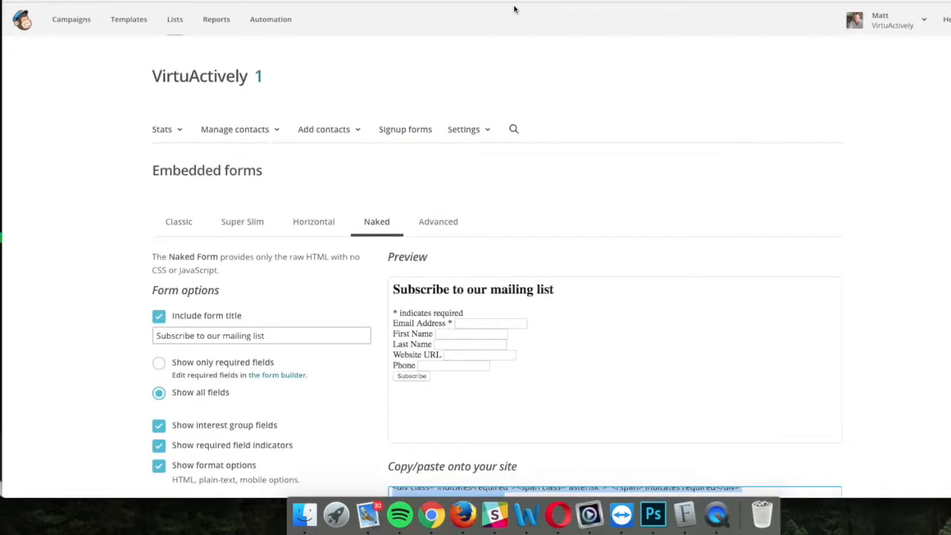
Step: Paste the MailChimp Naked form code into the Thrive Leads code box and generate fields from it
{"action": "left_click", "coordinate": [400, 2]}
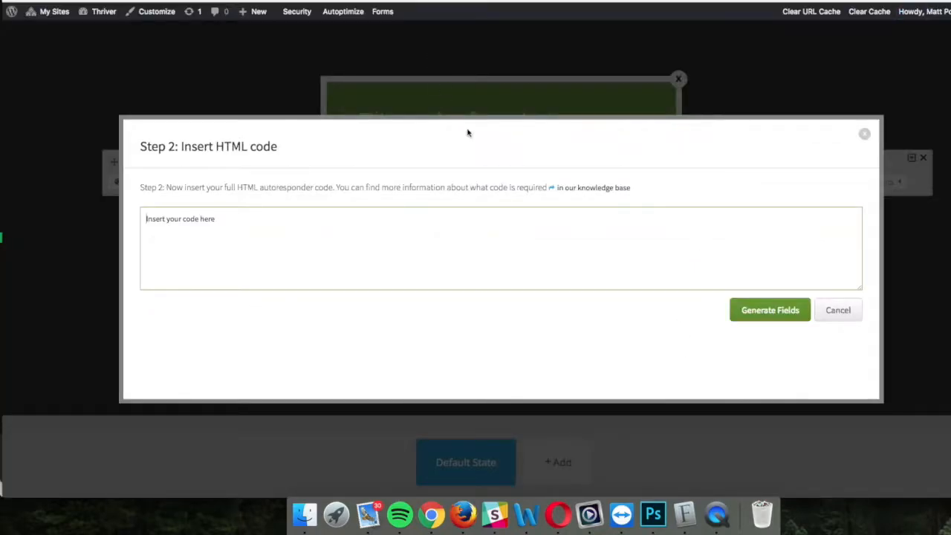
{"action": "left_click", "coordinate": [230, 227]}
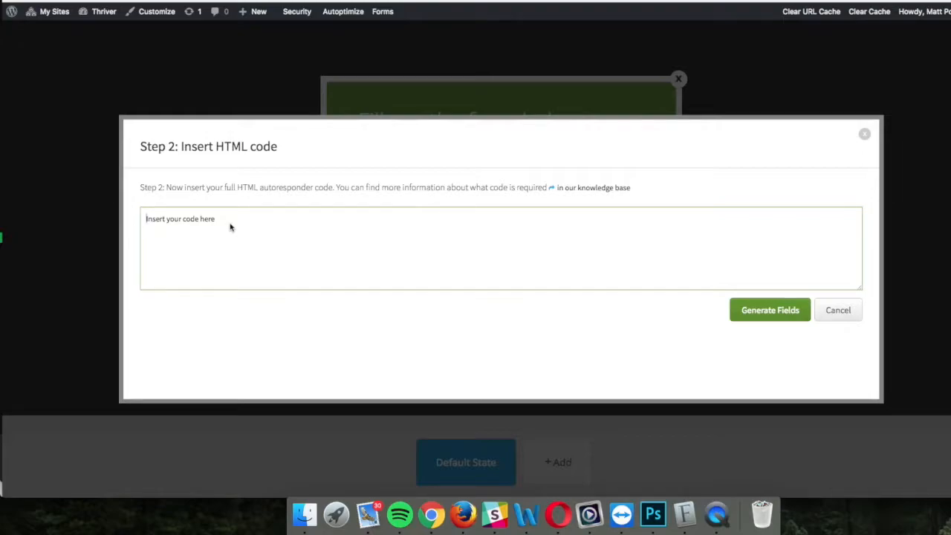
{"action": "key", "text": "super+v"}
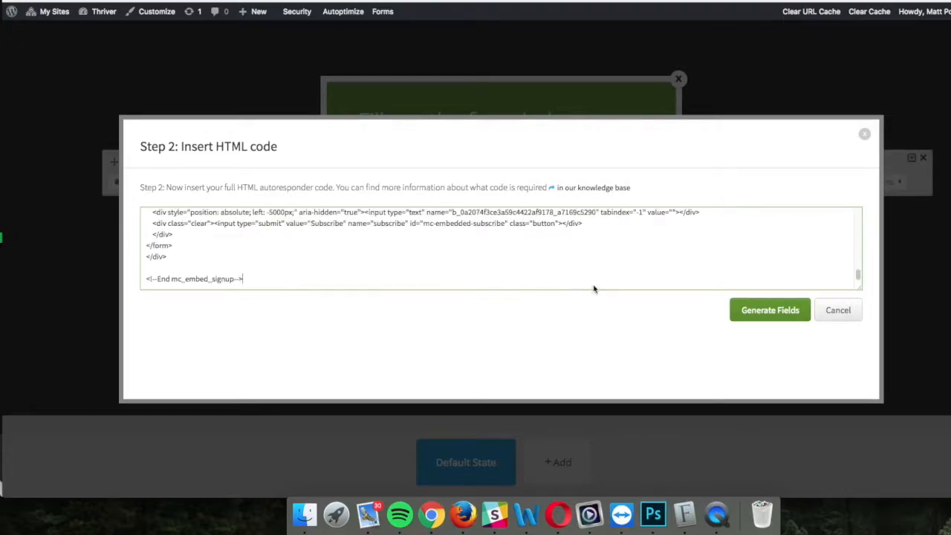
{"action": "left_click", "coordinate": [769, 315]}
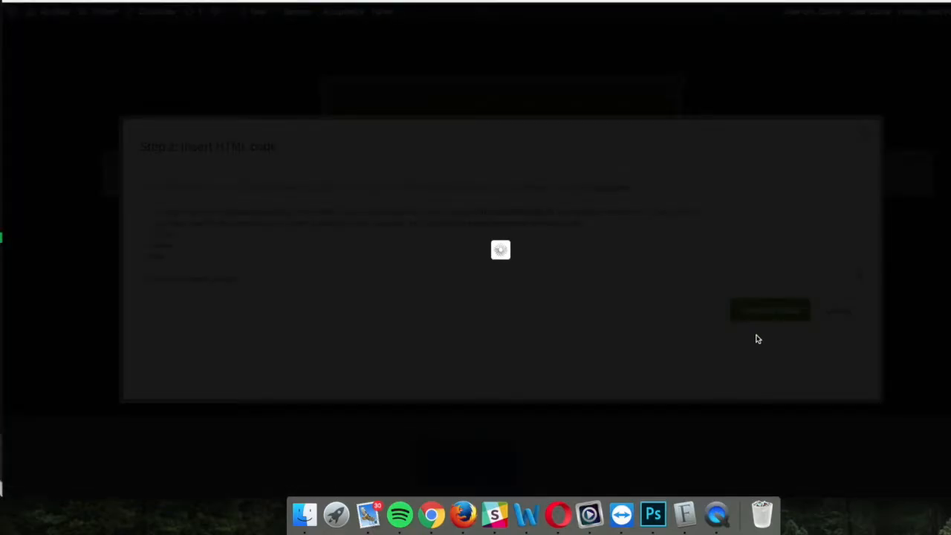
Step: Label the EMAIL field 'Email' and LNAME 'Last Name', starting the FNAME label as 'First'
{"action": "scroll", "coordinate": [417, 263], "scroll_direction": "down", "scroll_amount": 3}
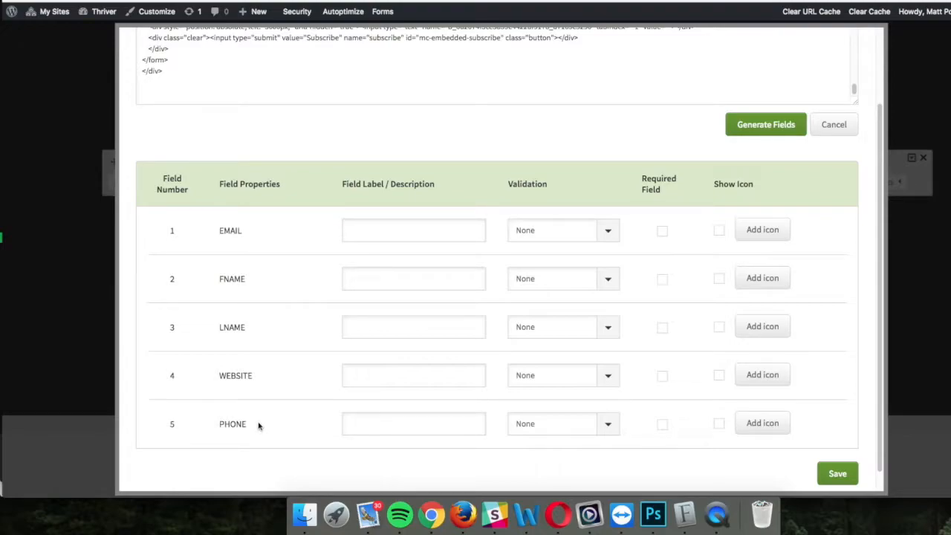
{"action": "left_click", "coordinate": [358, 227]}
{"action": "left_click_drag", "start_coordinate": [230, 230], "coordinate": [232, 423]}
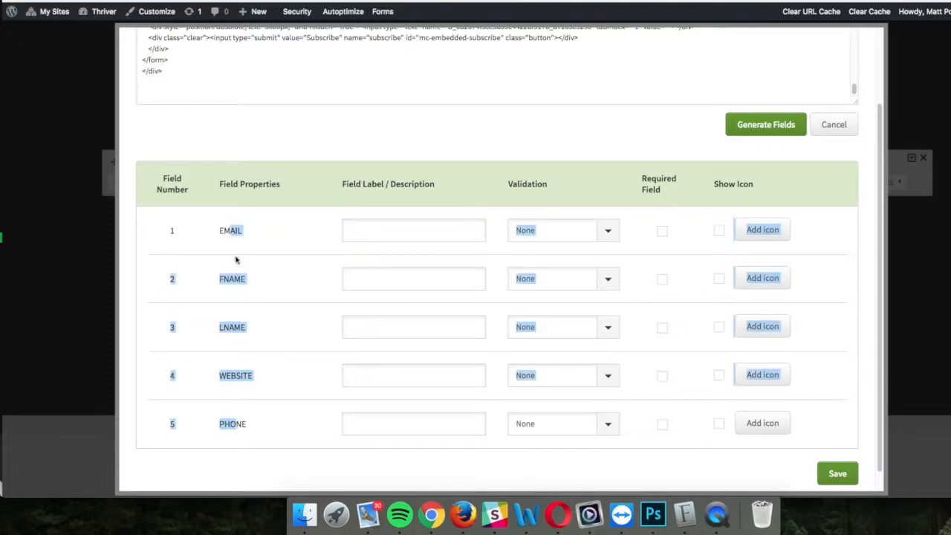
{"action": "left_click", "coordinate": [237, 234]}
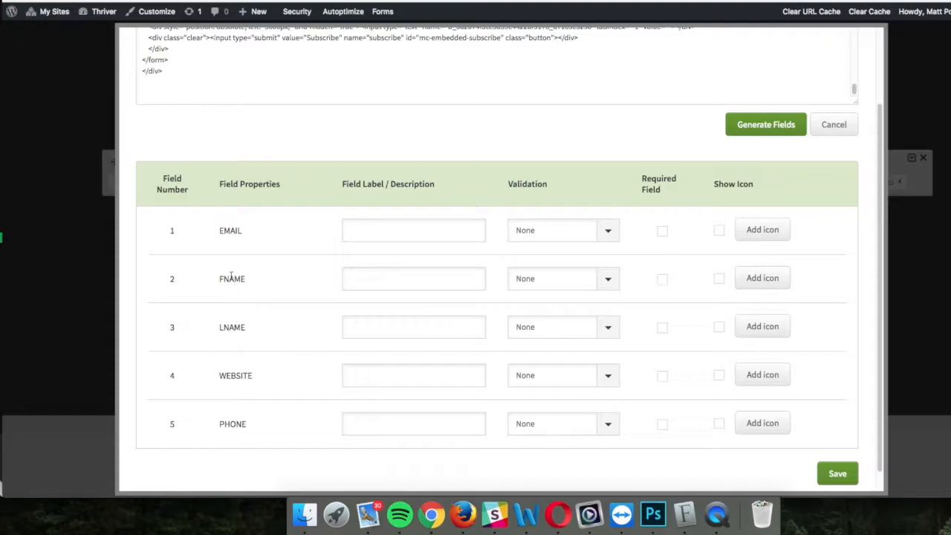
{"action": "left_click", "coordinate": [344, 228]}
{"action": "type", "text": "Email"}
{"action": "left_click", "coordinate": [391, 280]}
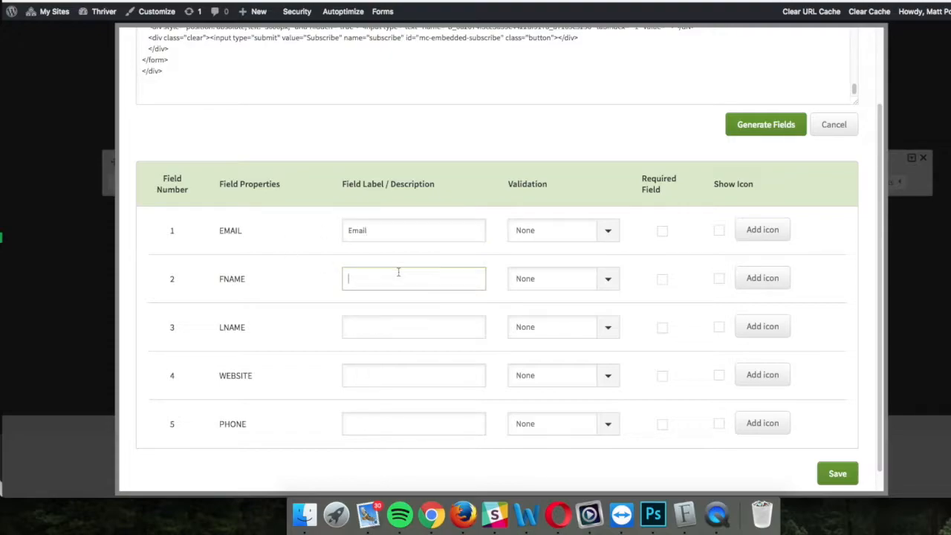
{"action": "type", "text": "First"}
{"action": "left_click", "coordinate": [385, 334]}
{"action": "type", "text": "Last"}
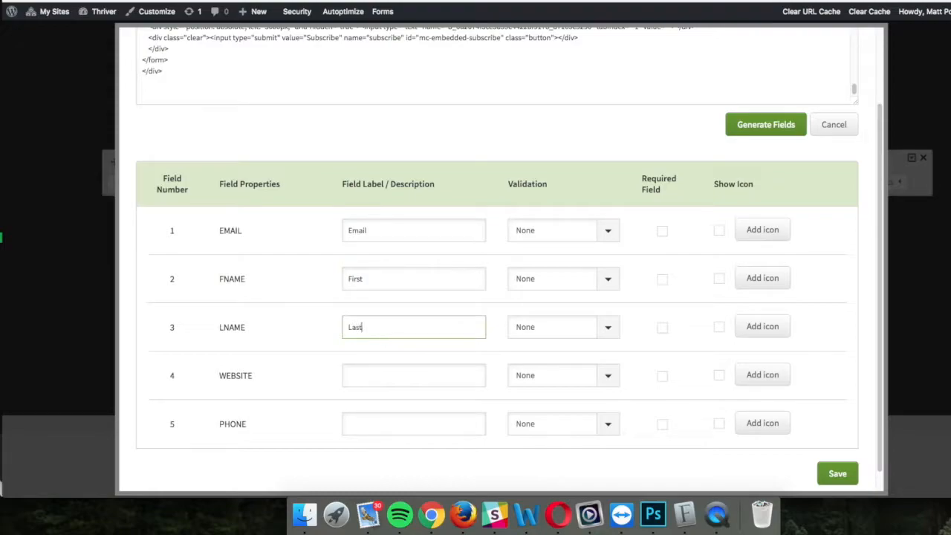
{"action": "type", "text": " Name"}
Step: Complete the FNAME label as 'First Name' and label WEBSITE 'Website' and PHONE 'Phone'
{"action": "left_click", "coordinate": [380, 276]}
{"action": "type", "text": "Name"}
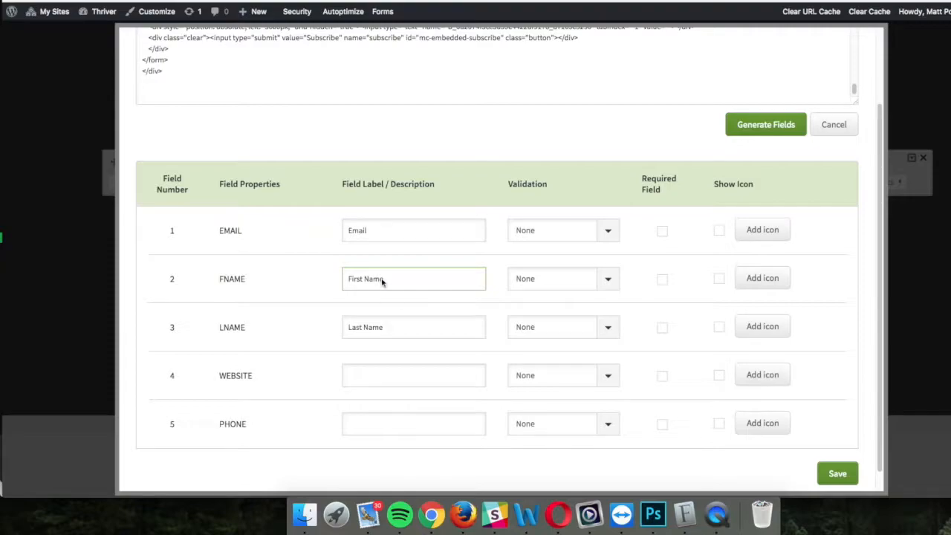
{"action": "left_click", "coordinate": [371, 380]}
{"action": "type", "text": "Website"}
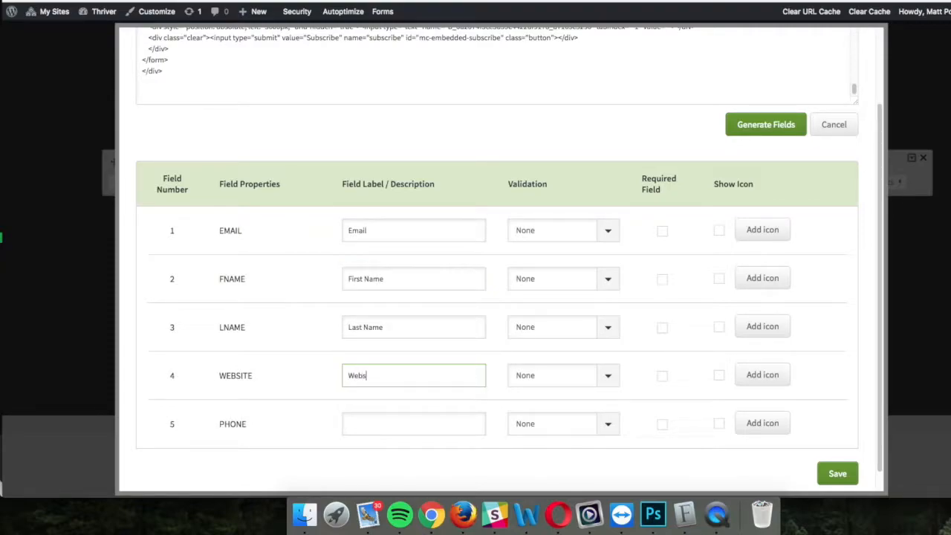
{"action": "left_click", "coordinate": [372, 425]}
{"action": "type", "text": "Phone"}
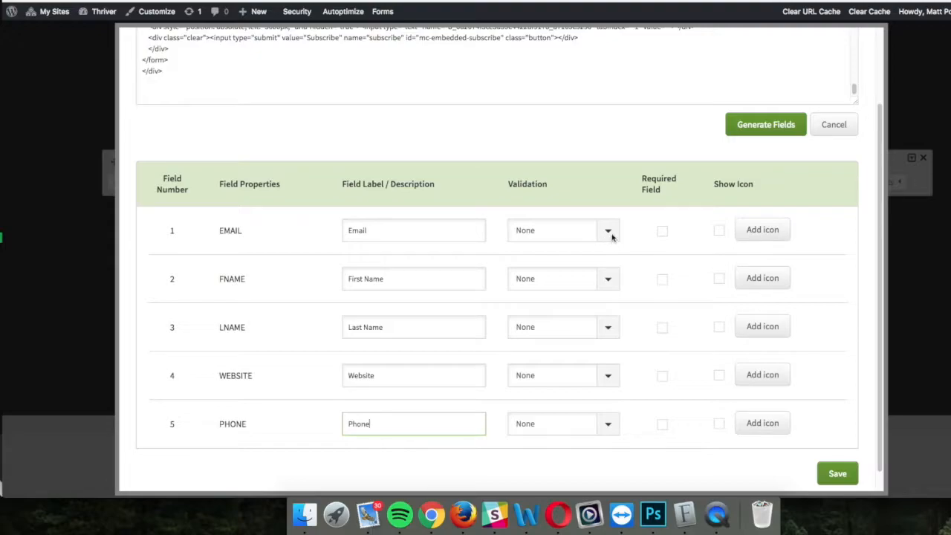
Step: Give the EMAIL field Email validation and mark it required, leaving PHONE validation at None
{"action": "left_click", "coordinate": [611, 239]}
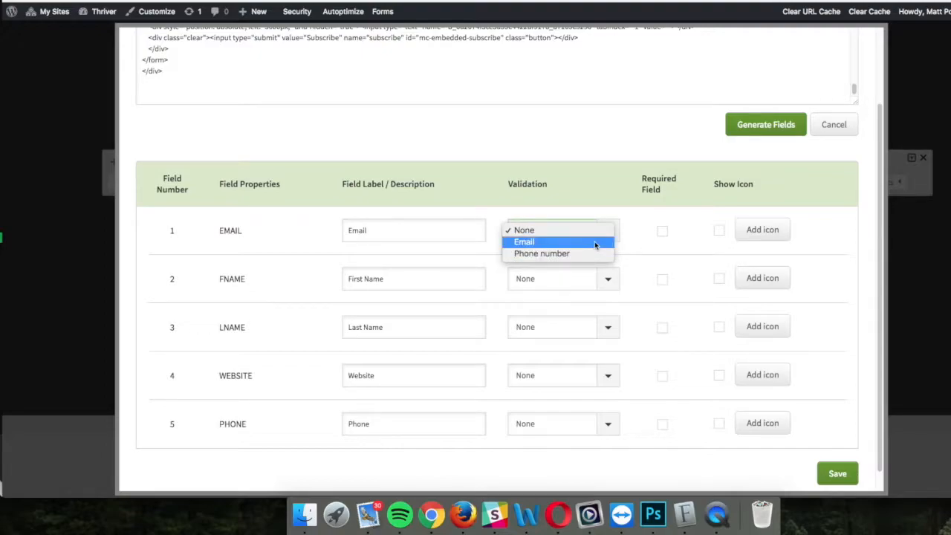
{"action": "left_click", "coordinate": [595, 245]}
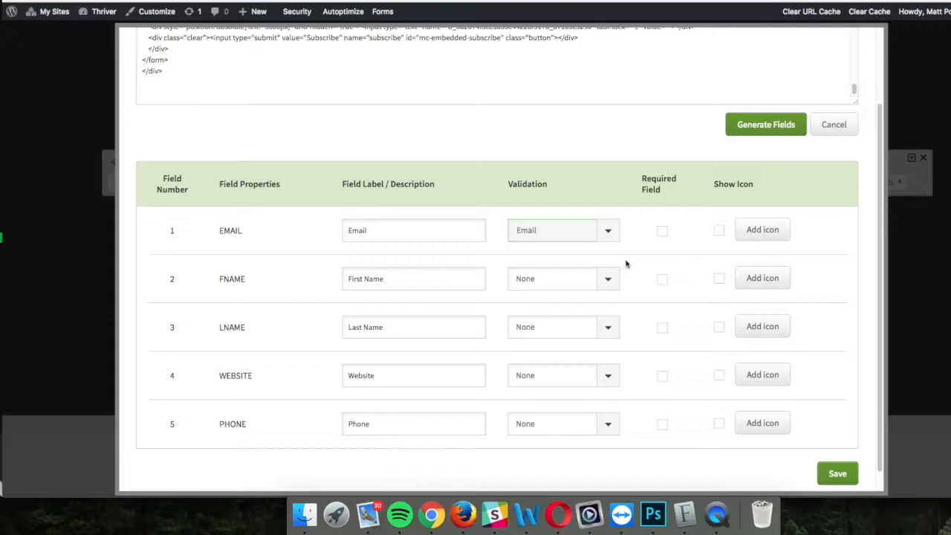
{"action": "left_click", "coordinate": [663, 233]}
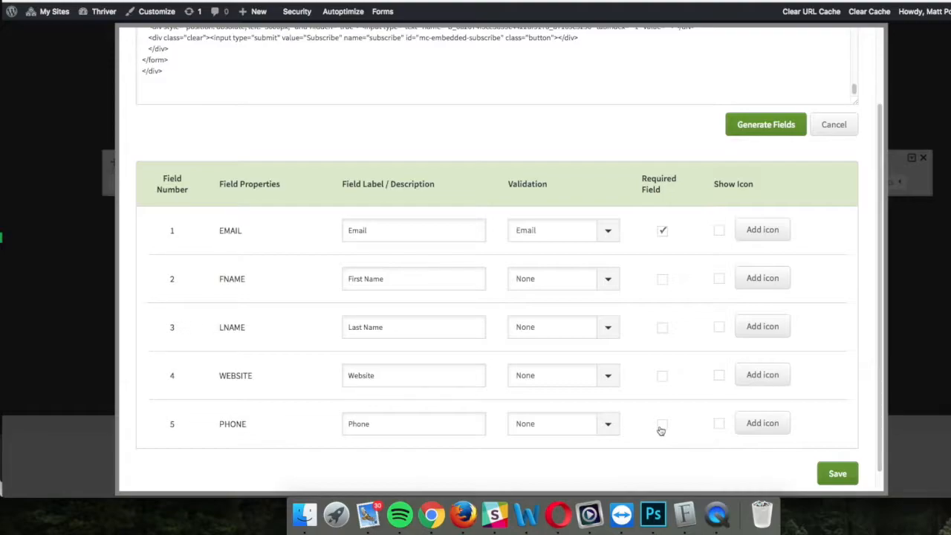
{"action": "left_click", "coordinate": [606, 425]}
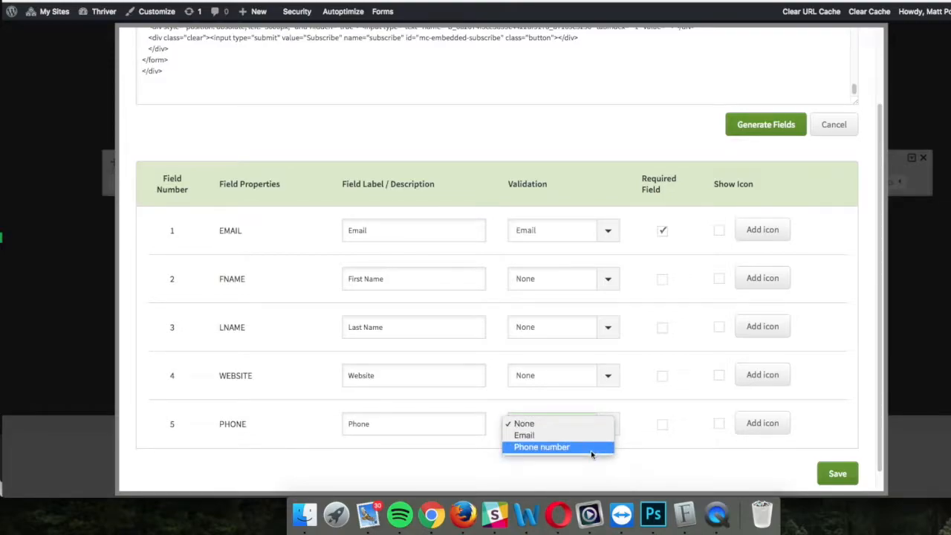
{"action": "left_click", "coordinate": [630, 429]}
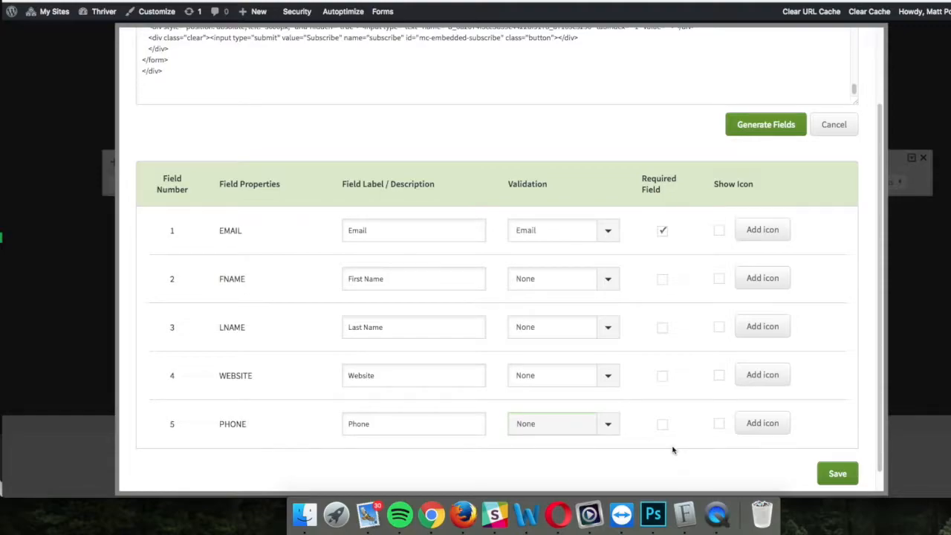
{"action": "scroll", "coordinate": [676, 450], "scroll_direction": "down", "scroll_amount": 2}
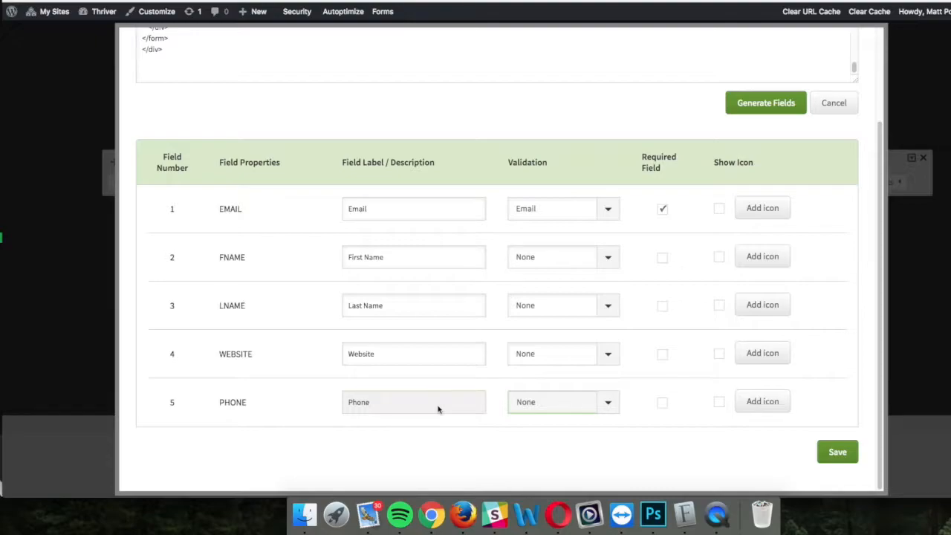
Step: Save the field settings, return to the Thrive Leads dashboard and purge the cached statistics
{"action": "left_click", "coordinate": [839, 452]}
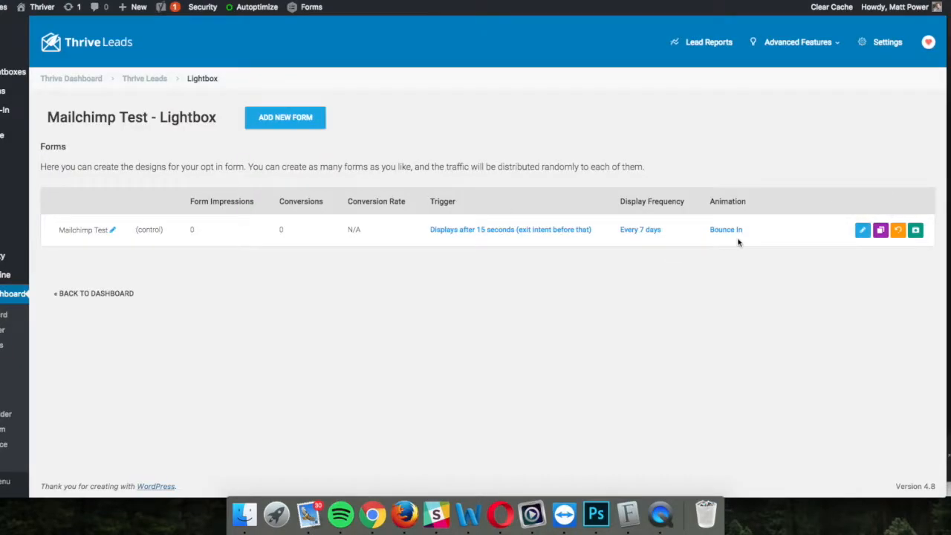
{"action": "left_click", "coordinate": [122, 294]}
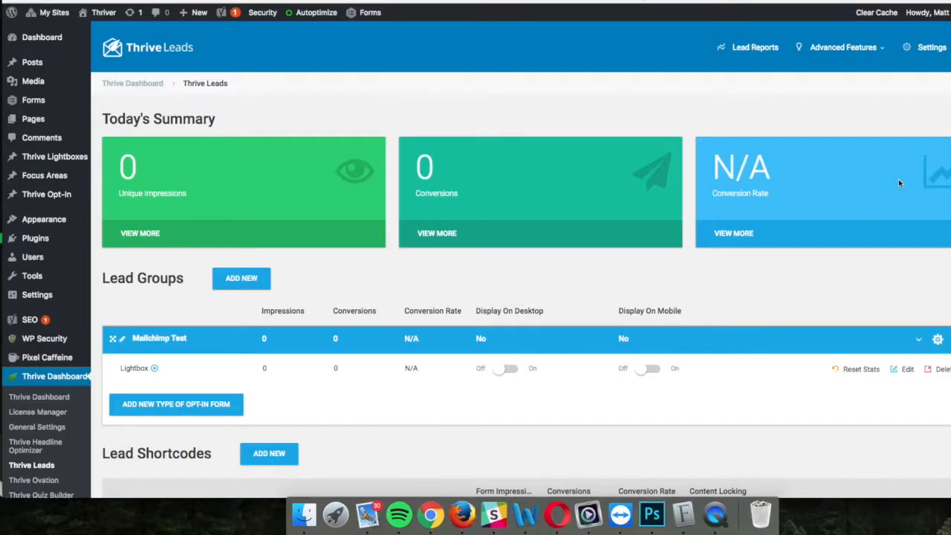
{"action": "left_click", "coordinate": [930, 48]}
{"action": "left_click", "coordinate": [842, 287]}
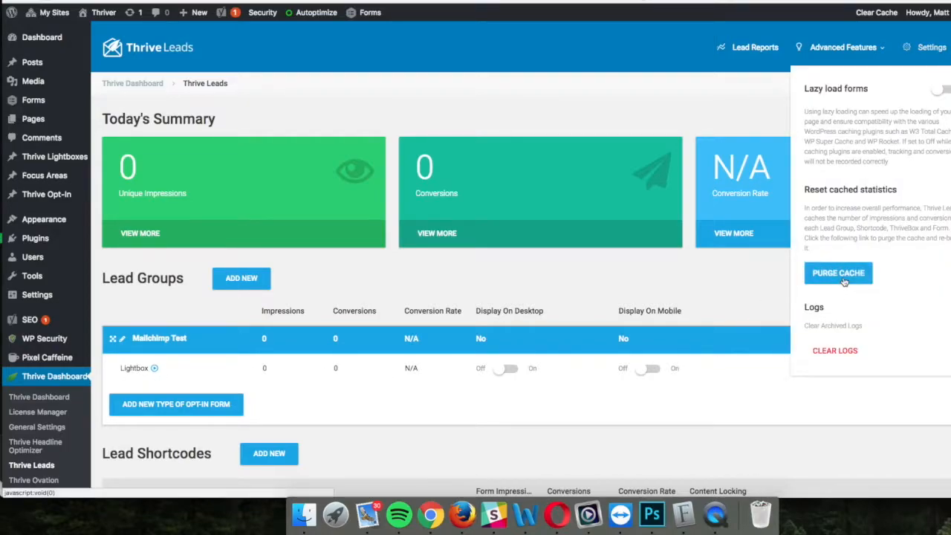
Step: Turn the Mailchimp Test Lightbox's Display On Desktop setting to On
{"action": "left_click", "coordinate": [512, 369]}
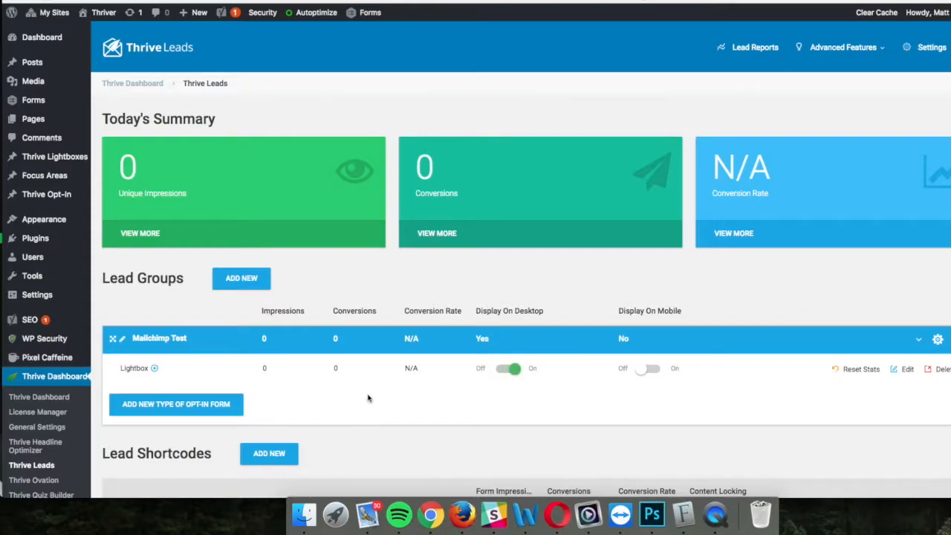
{"action": "scroll", "coordinate": [627, 415], "scroll_direction": "down", "scroll_amount": 3}
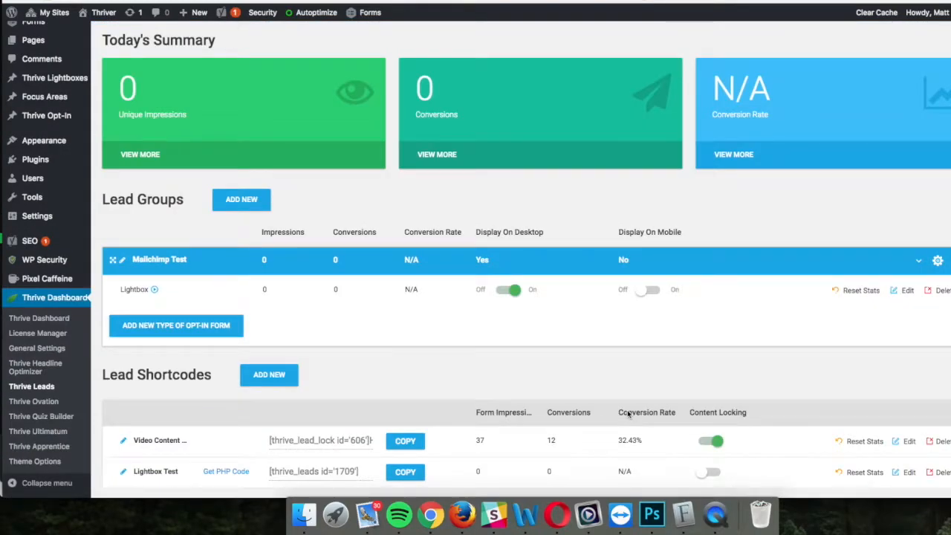
{"action": "scroll", "coordinate": [628, 386], "scroll_direction": "up", "scroll_amount": 3}
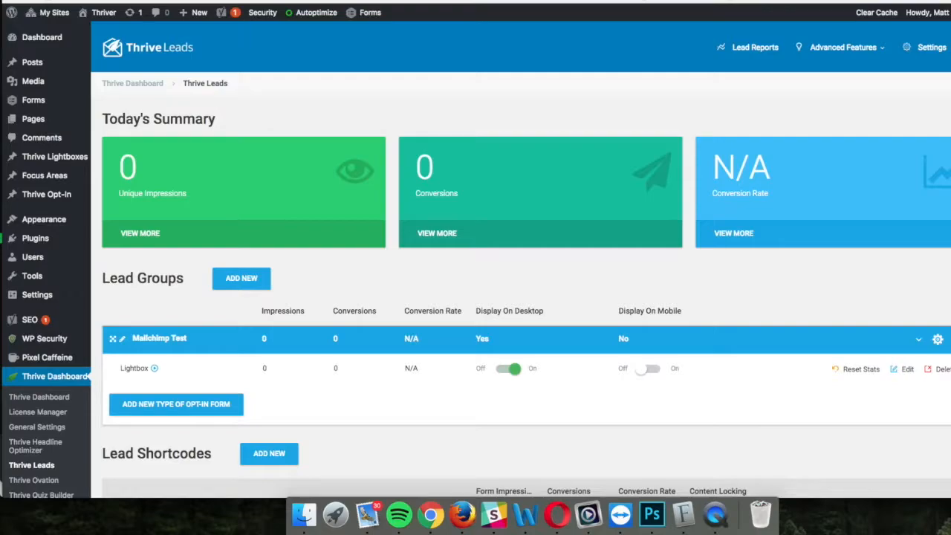
Step: Load a test page (/werwersdfsdf) on the thriver site in a new Chrome tab
{"action": "key", "text": "super+t"}
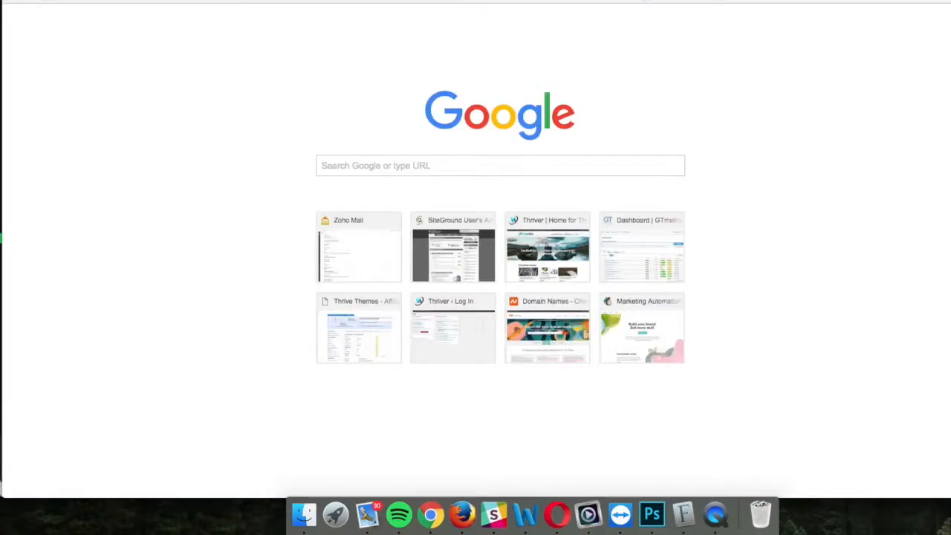
{"action": "type", "text": "thriver.virtual"}
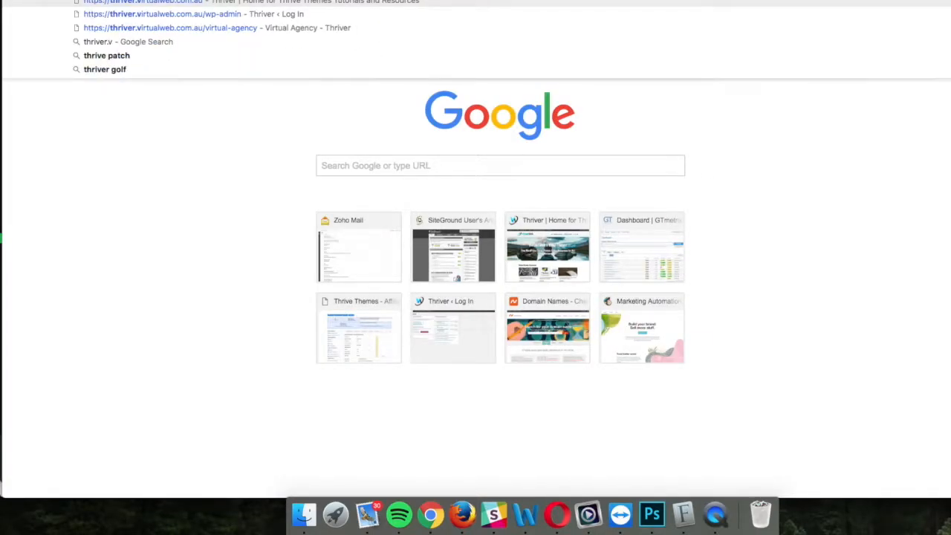
{"action": "type", "text": ".com.au"}
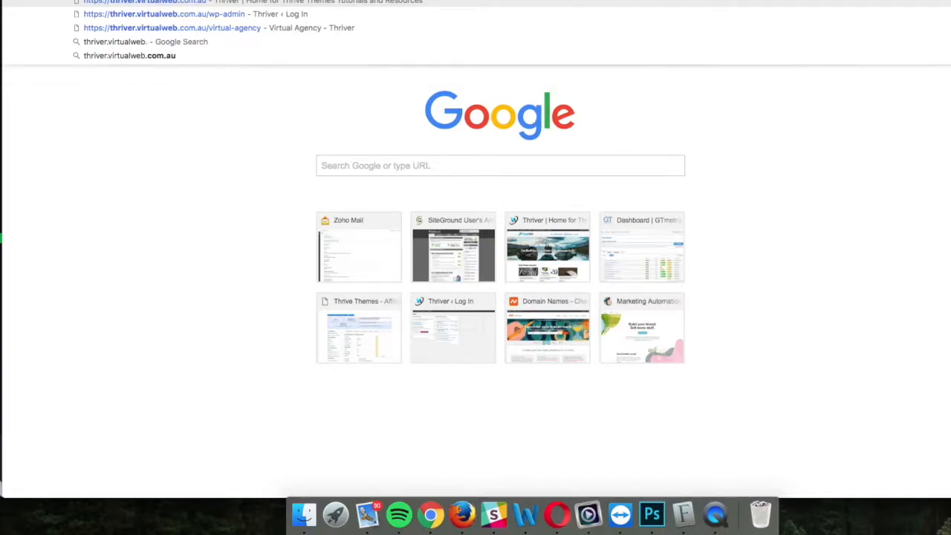
{"action": "type", "text": "/werwersdfsdf"}
{"action": "key", "text": "Return"}
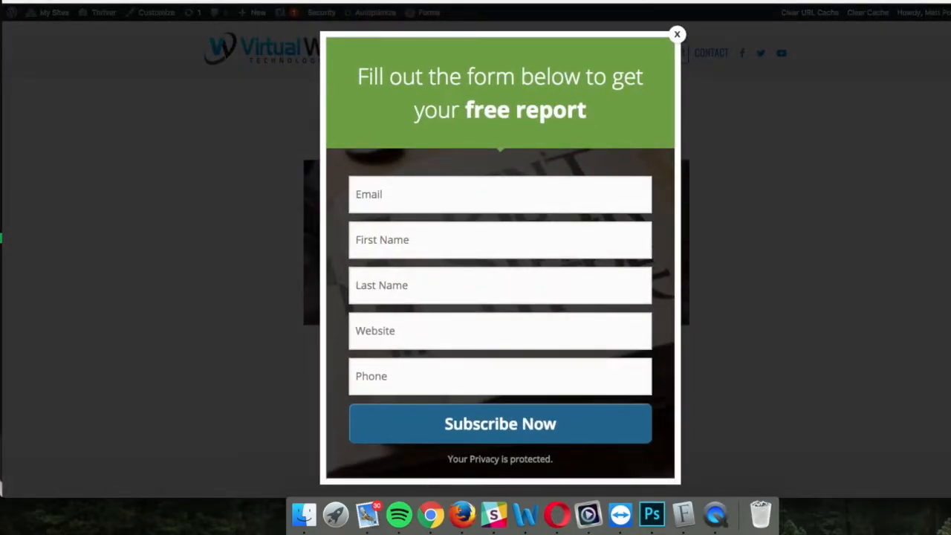
Step: Fill the lightbox with a test e-mail, placeholder first and last names, a website and phone number, then subscribe
{"action": "left_click", "coordinate": [400, 197]}
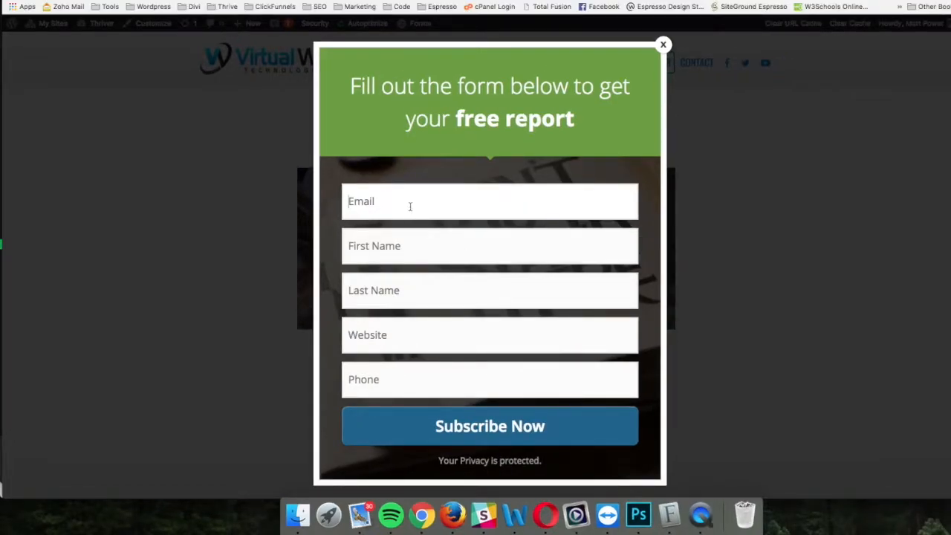
{"action": "key", "text": "super+v"}
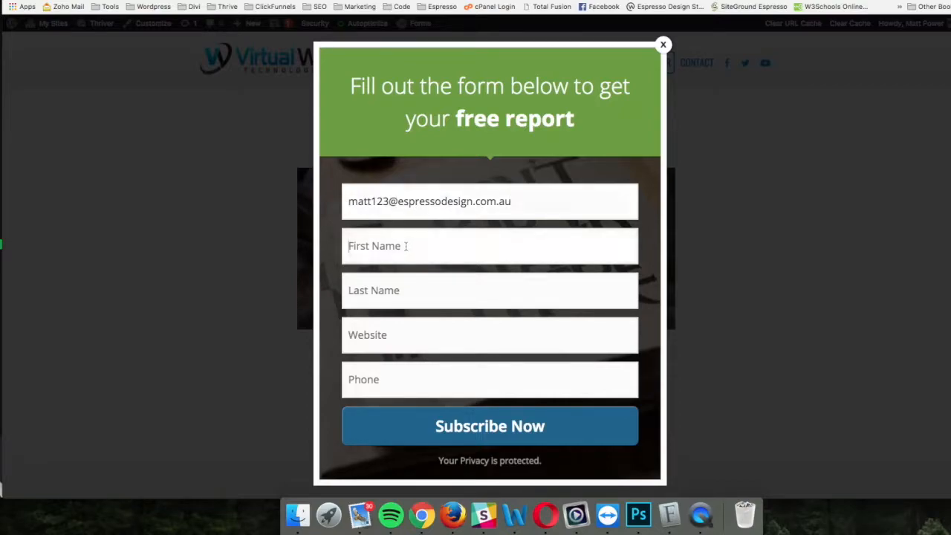
{"action": "left_click", "coordinate": [399, 258]}
{"action": "type", "text": "asdasd"}
{"action": "left_click", "coordinate": [392, 297]}
{"action": "type", "text": "asdasd"}
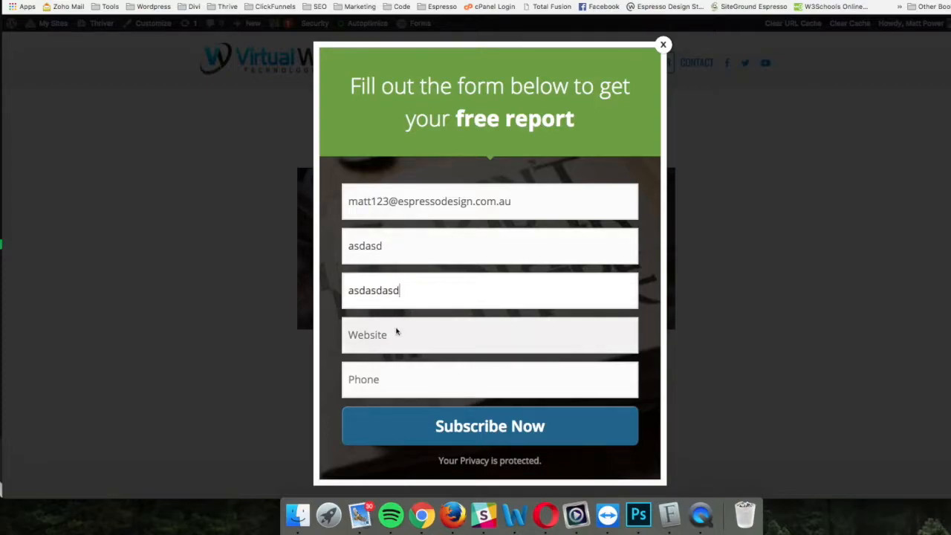
{"action": "left_click", "coordinate": [393, 333]}
{"action": "type", "text": "htt"}
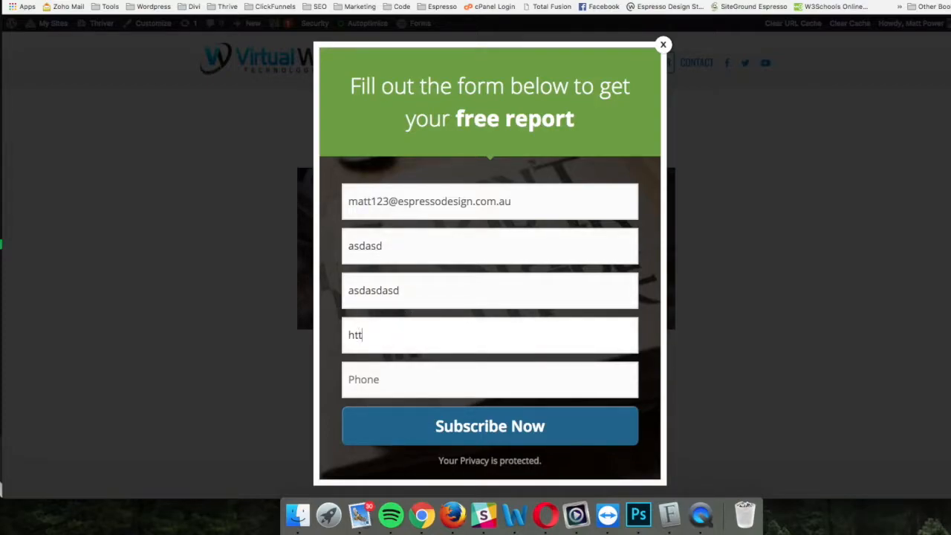
{"action": "type", "text": "ps://espressodesign.com.au"}
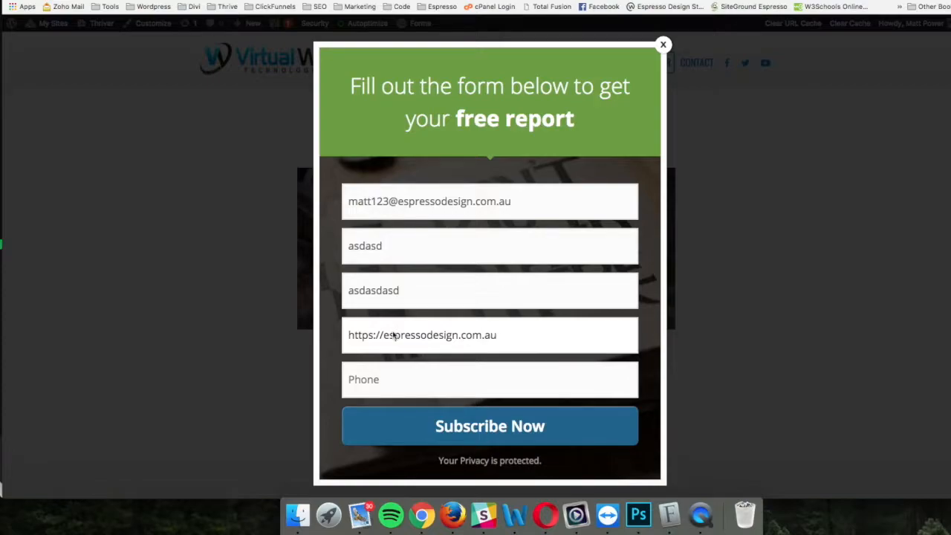
{"action": "left_click", "coordinate": [396, 379]}
{"action": "left_click", "coordinate": [510, 432]}
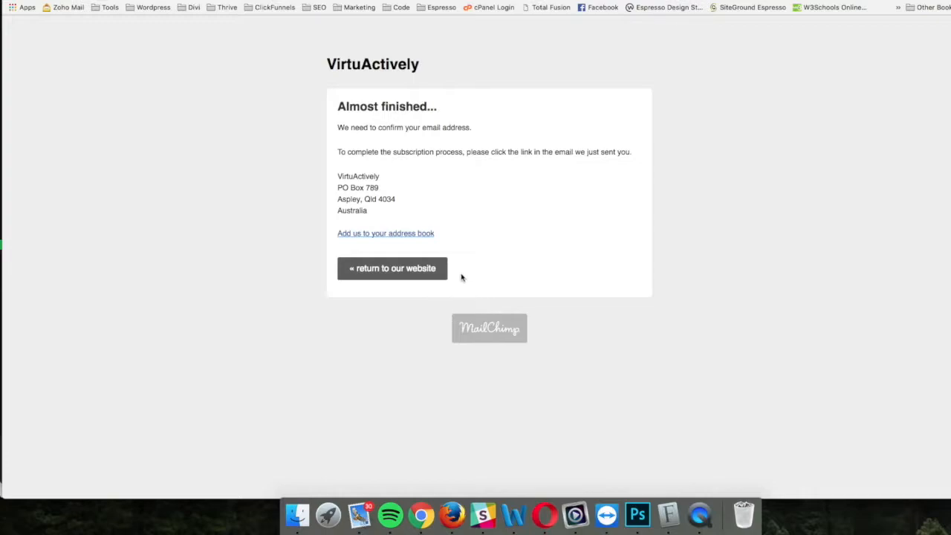
Step: Return to the website and view the VirtuActively list's contacts in MailChimp, still showing one subscriber
{"action": "left_click", "coordinate": [399, 271]}
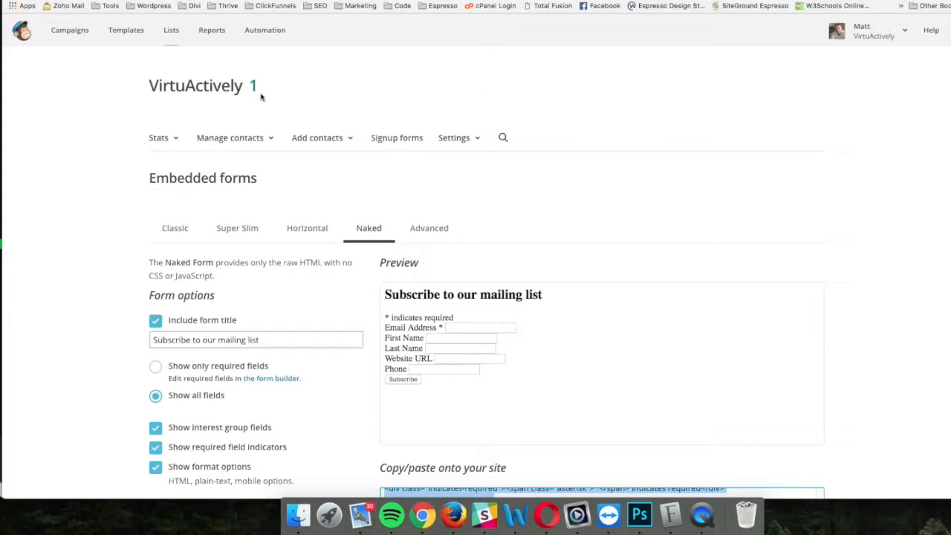
{"action": "left_click", "coordinate": [171, 31]}
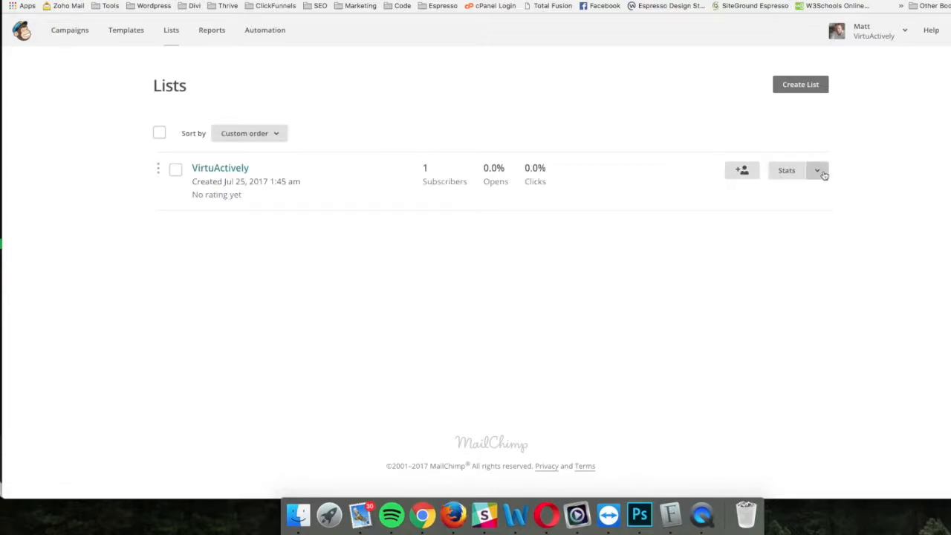
{"action": "left_click", "coordinate": [313, 184]}
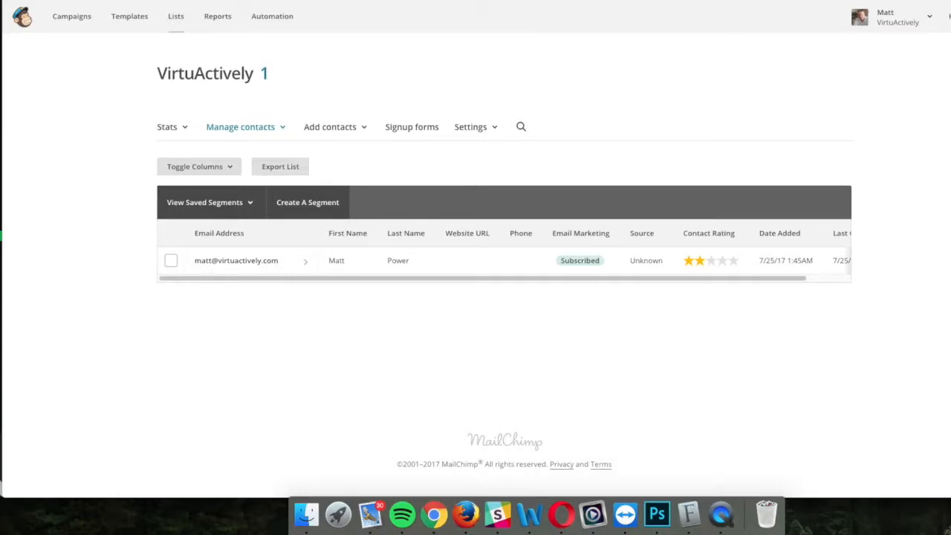
{"action": "left_click", "coordinate": [765, 2]}
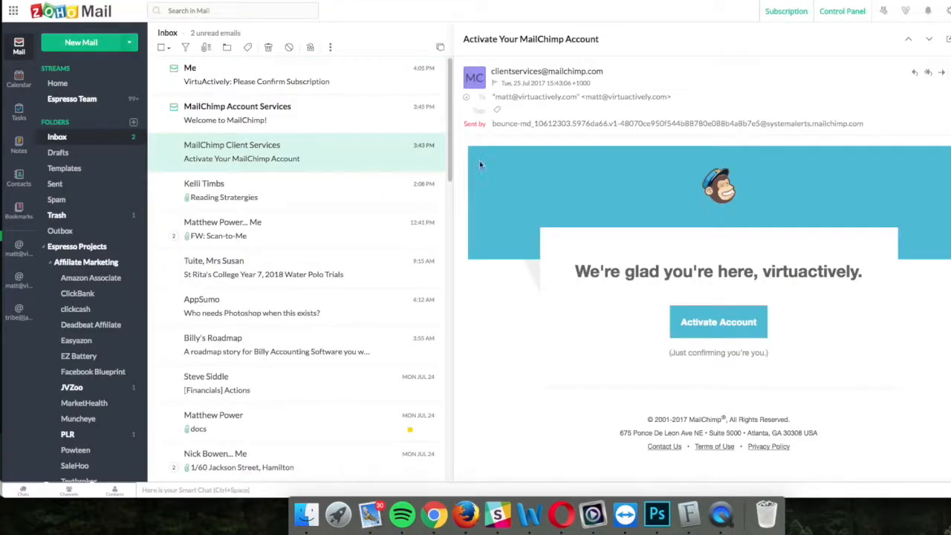
Step: Open the 'Please Confirm Subscription' email, accept 'Yes, subscribe me', pass the reCAPTCHA and subscribe
{"action": "left_click", "coordinate": [285, 87]}
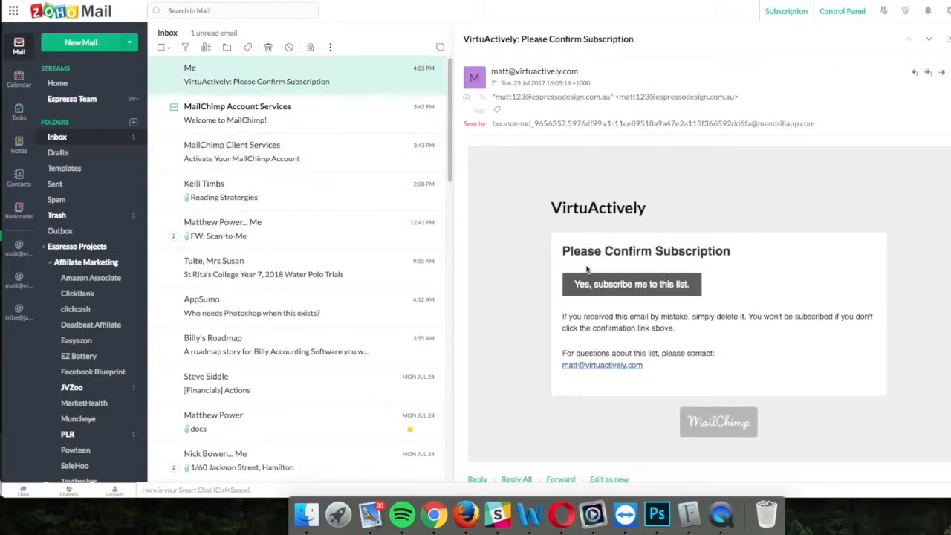
{"action": "left_click", "coordinate": [633, 287]}
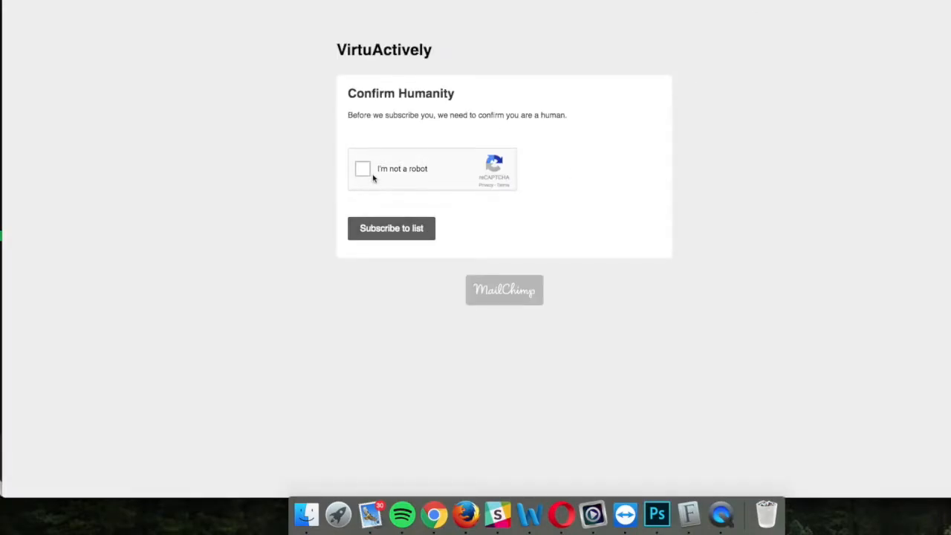
{"action": "left_click", "coordinate": [363, 170]}
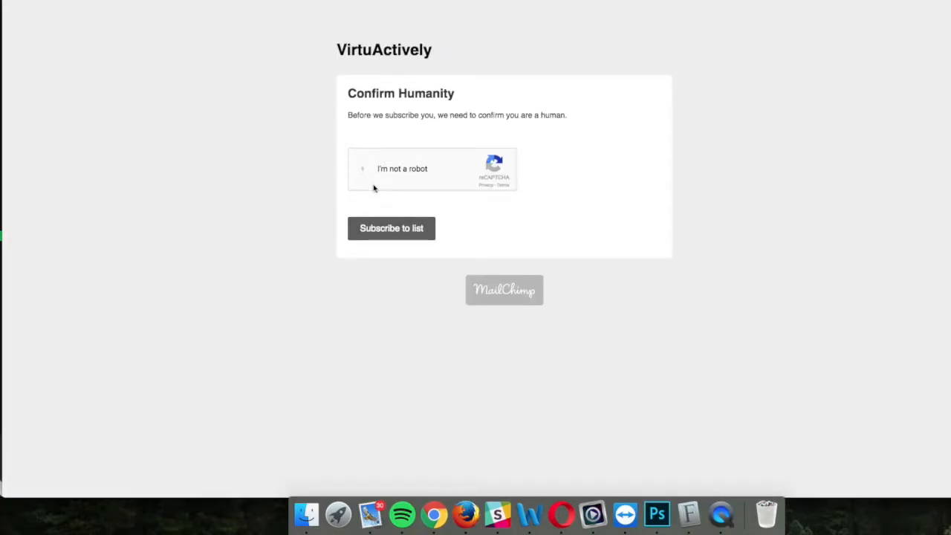
{"action": "left_click", "coordinate": [392, 230]}
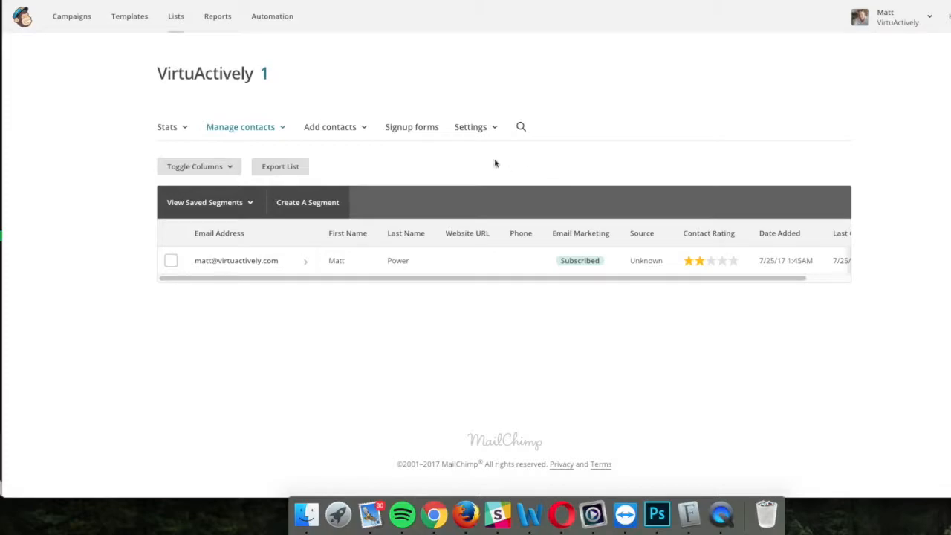
Step: Reload the VirtuActively contacts to reveal the new test subscriber, then view the Automations overview
{"action": "right_click", "coordinate": [482, 163]}
{"action": "left_click", "coordinate": [518, 190]}
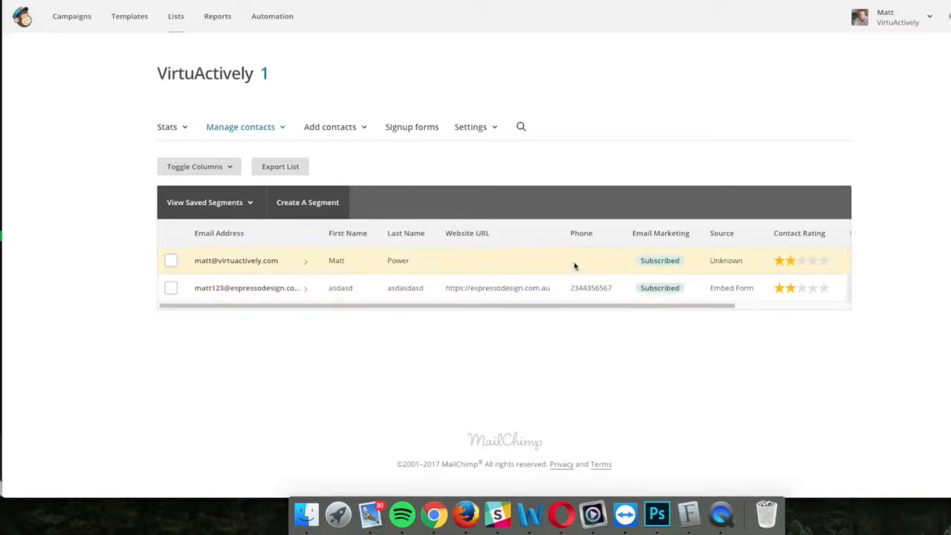
{"action": "left_click", "coordinate": [272, 16]}
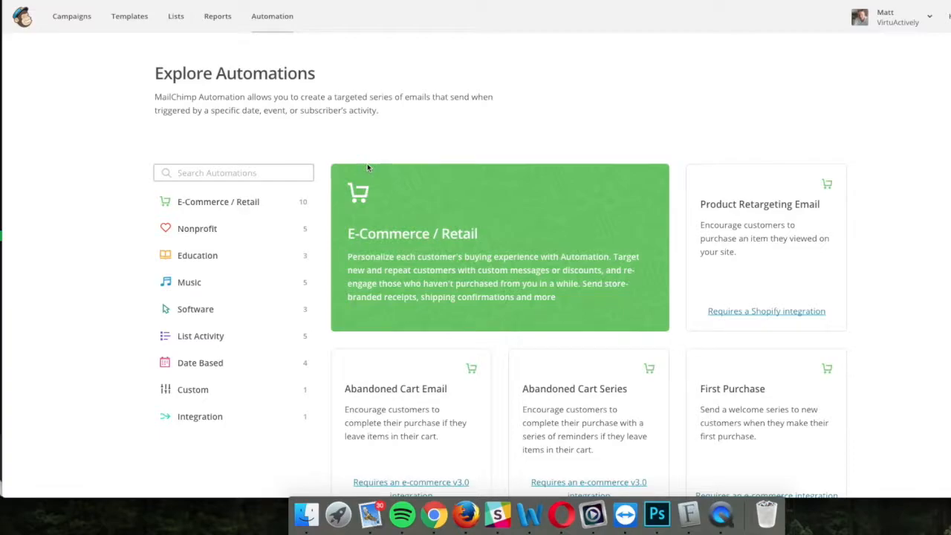
{"action": "scroll", "coordinate": [365, 168], "scroll_direction": "down", "scroll_amount": 3}
{"action": "scroll", "coordinate": [366, 169], "scroll_direction": "up", "scroll_amount": 3}
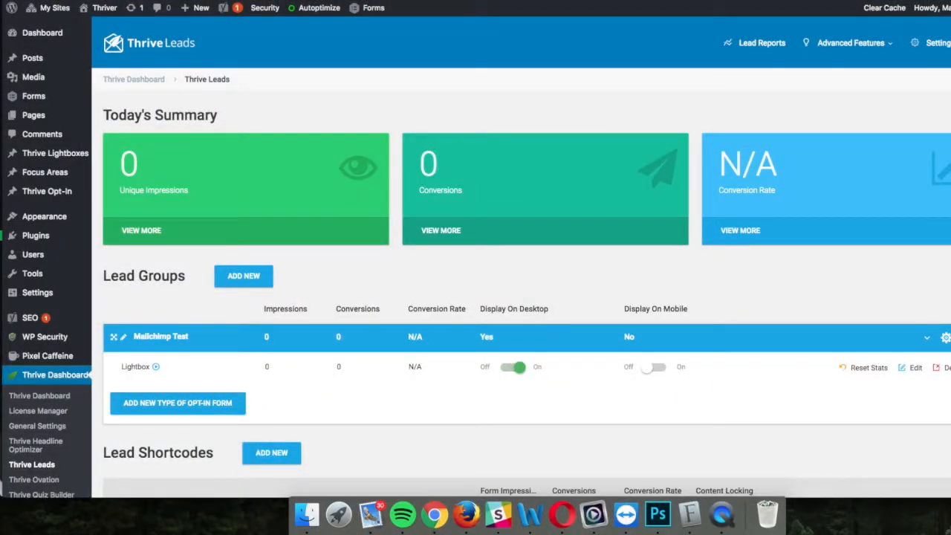
Step: Open the Lightbox's forms list and edit the Mailchimp Test form
{"action": "left_click", "coordinate": [909, 368]}
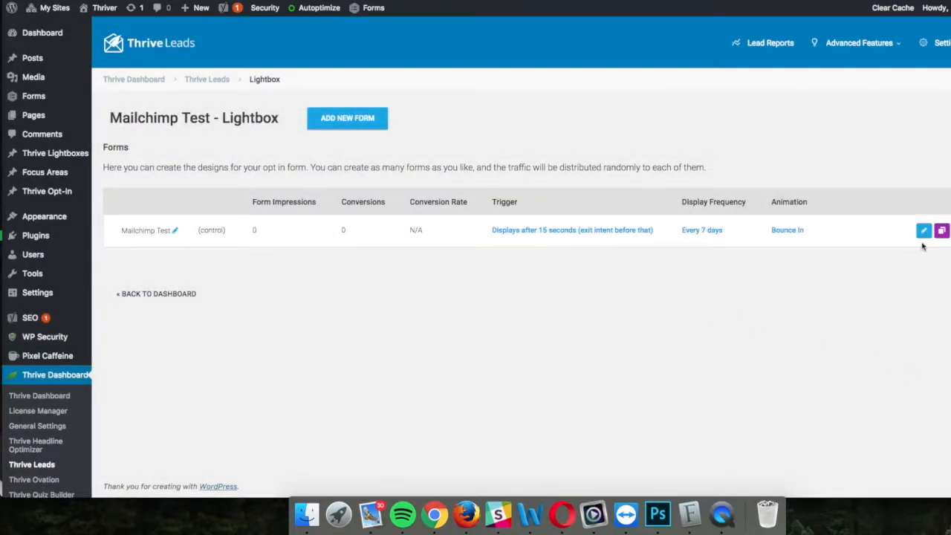
{"action": "left_click", "coordinate": [923, 232]}
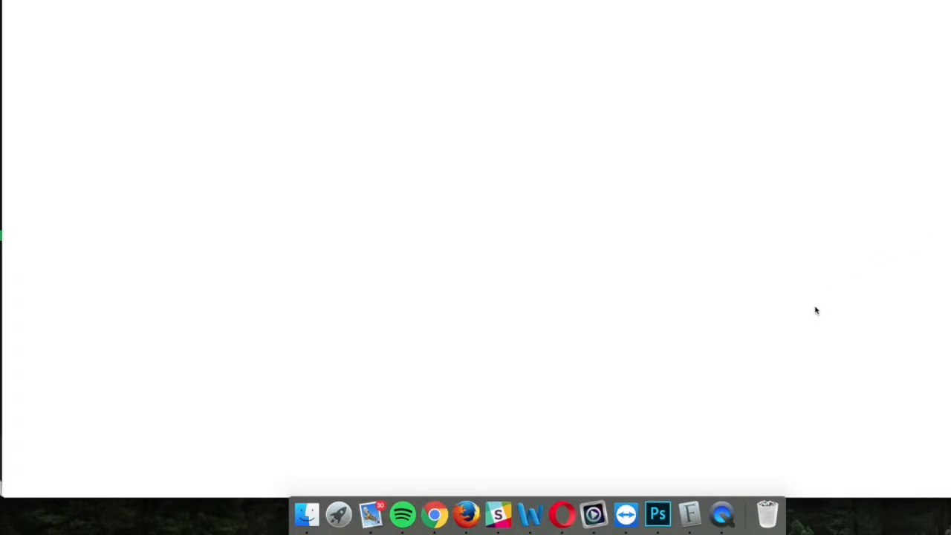